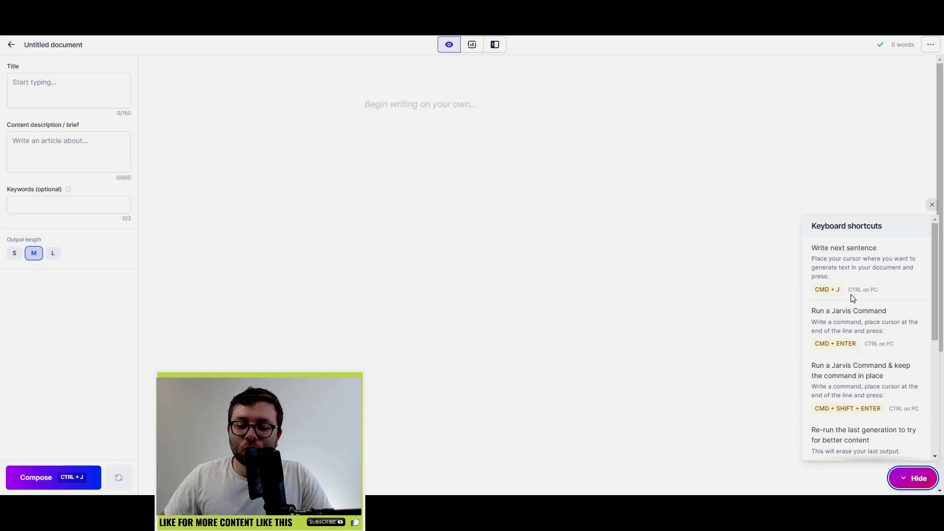
# Step: Review the Keyboard shortcuts panel beside the blank document, then put the caret at the document start
pyautogui.moveTo(819, 249); pyautogui.dragTo(882, 253)
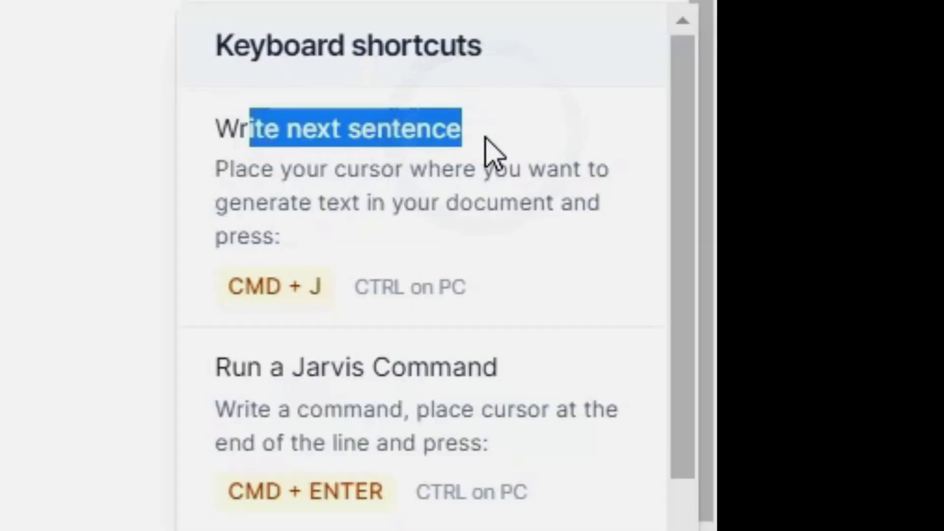
pyautogui.moveTo(266, 373); pyautogui.dragTo(533, 389)
pyautogui.scroll(-6, 533, 389)
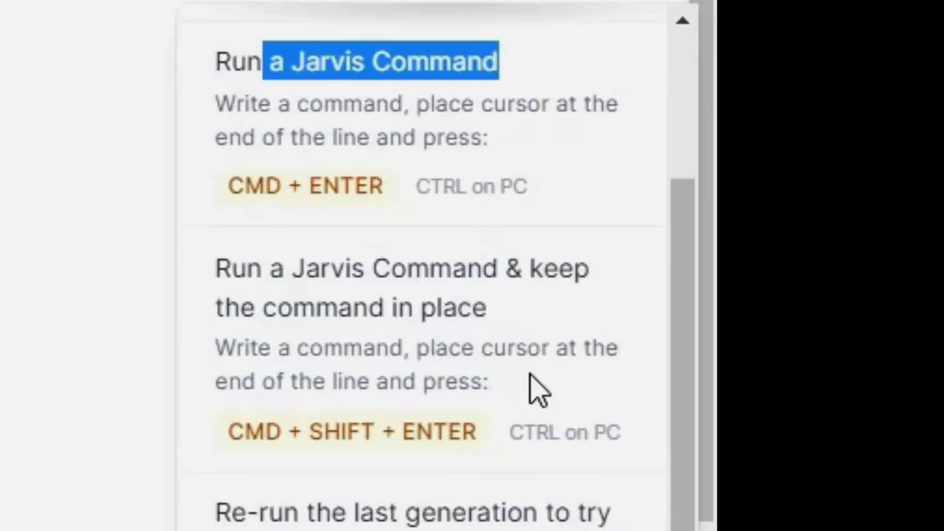
pyautogui.scroll(-10, 532, 374)
pyautogui.scroll(7, 339, 497)
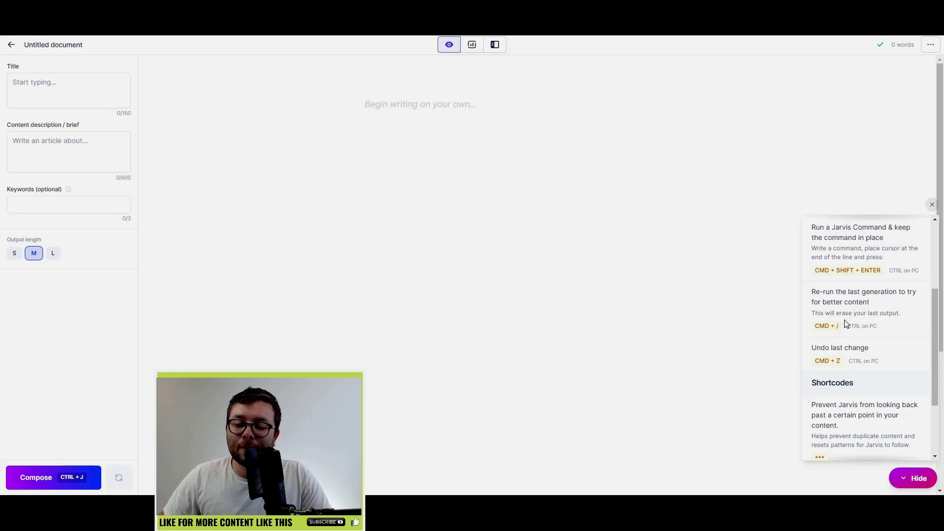
pyautogui.scroll(3, 845, 323)
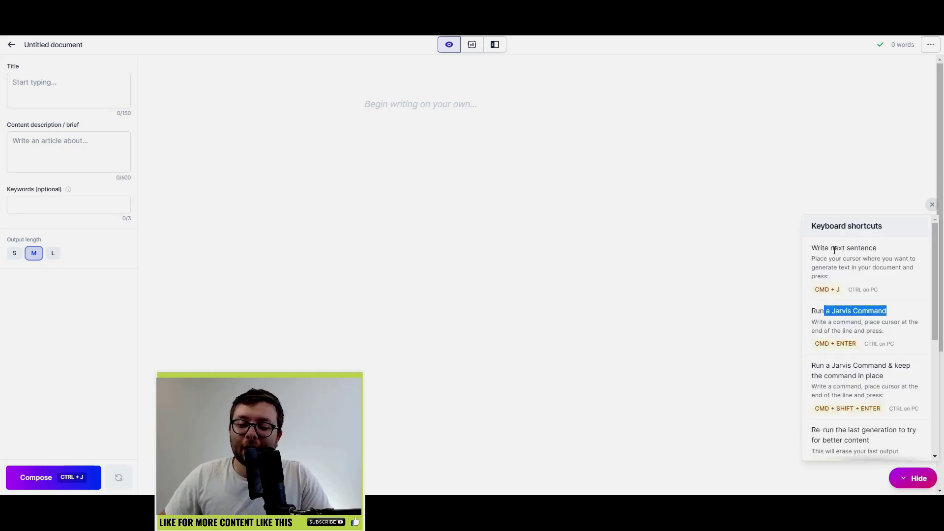
pyautogui.click(818, 290)
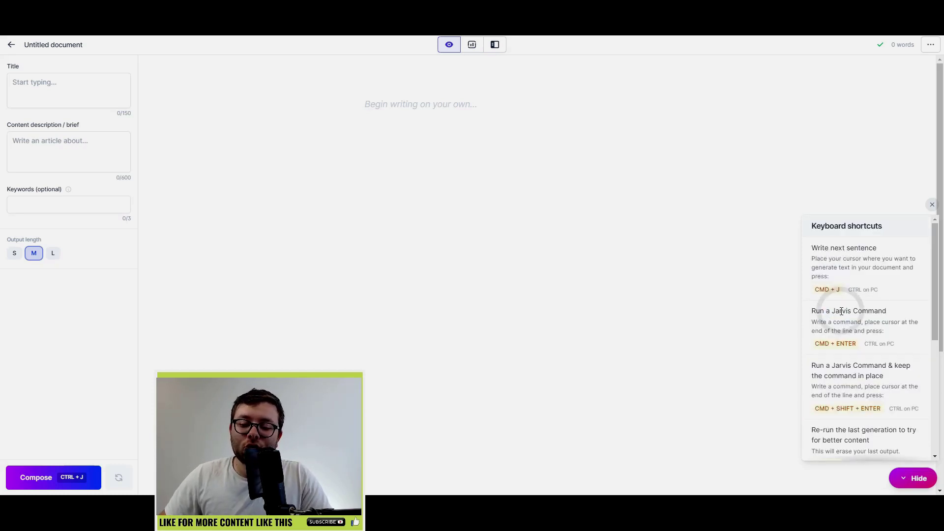
pyautogui.click(479, 275)
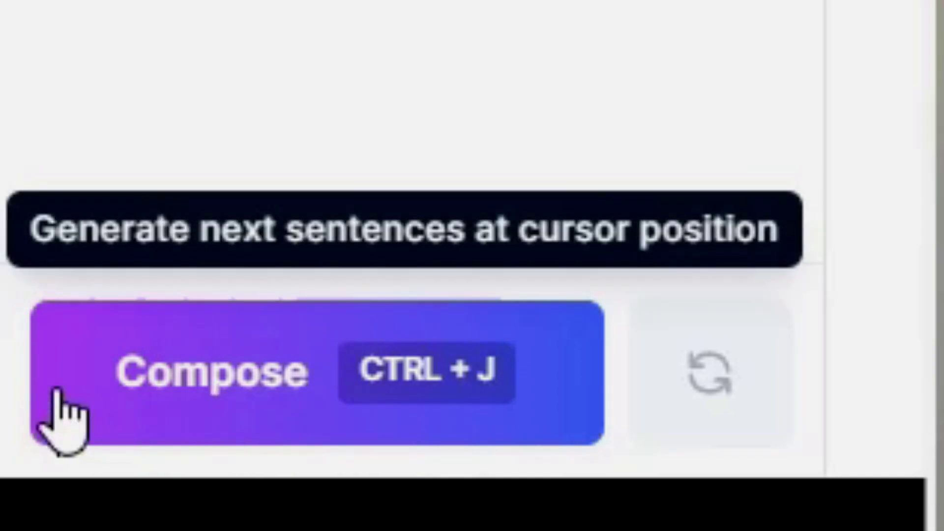
pyautogui.click(57, 393)
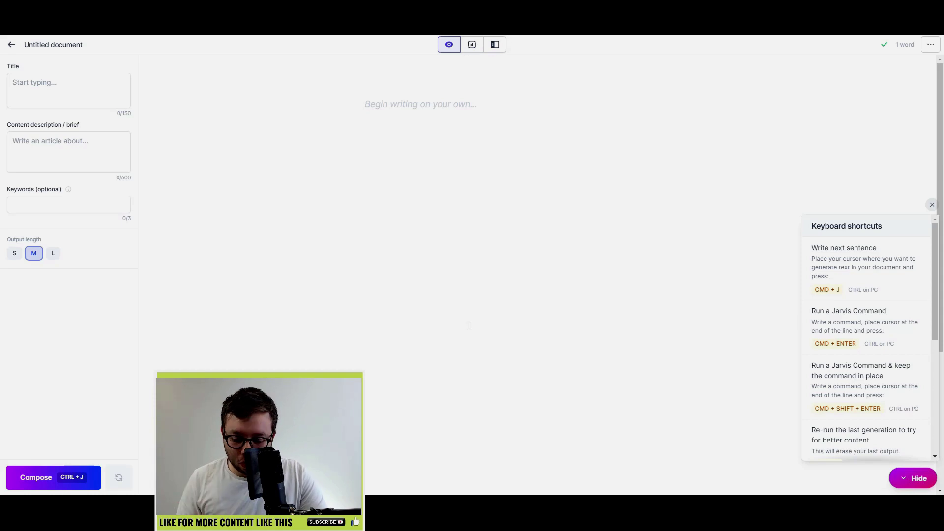
# Step: Write the opening line about training your dog to sit like a champ, deleting the AI's method list and regenerating
pyautogui.write('In this blog I am goi')
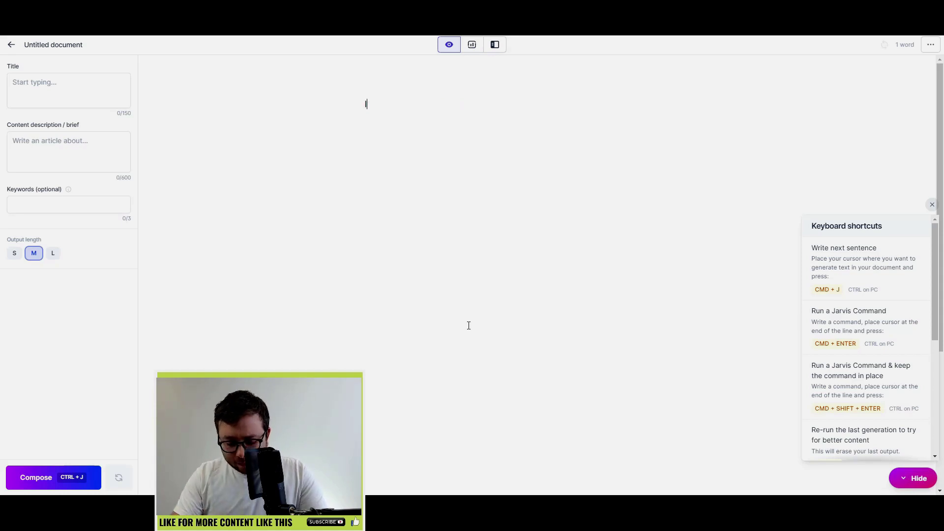
pyautogui.write('ng to teach you how to train your')
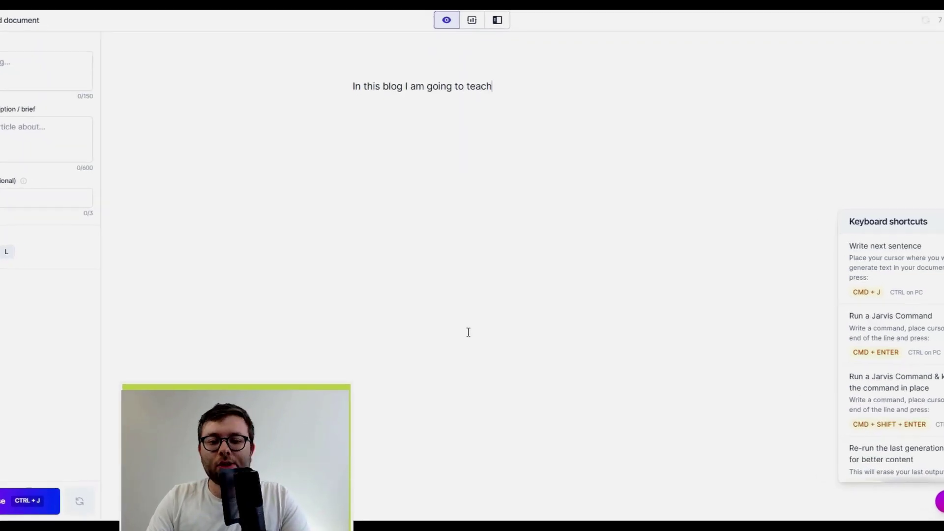
pyautogui.write(' dog to sit like a champ.')
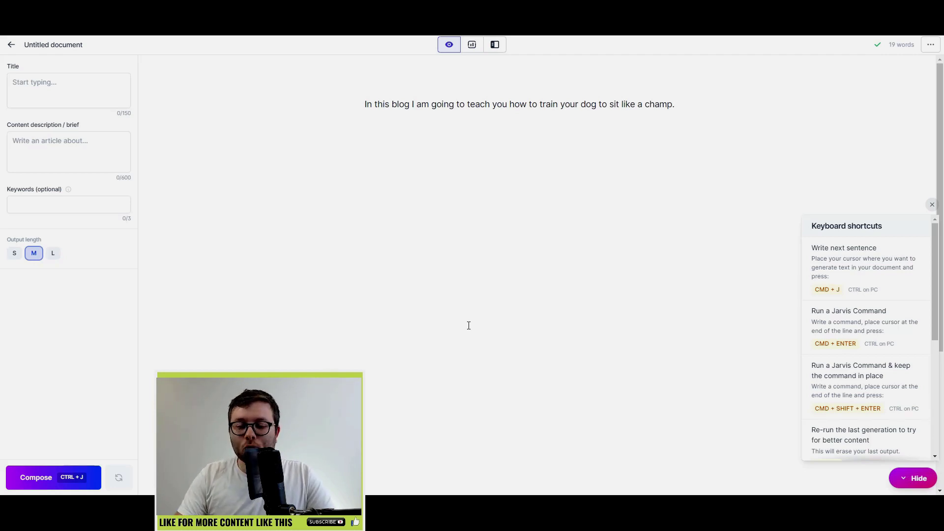
pyautogui.hotkey('ctrl', 'j')
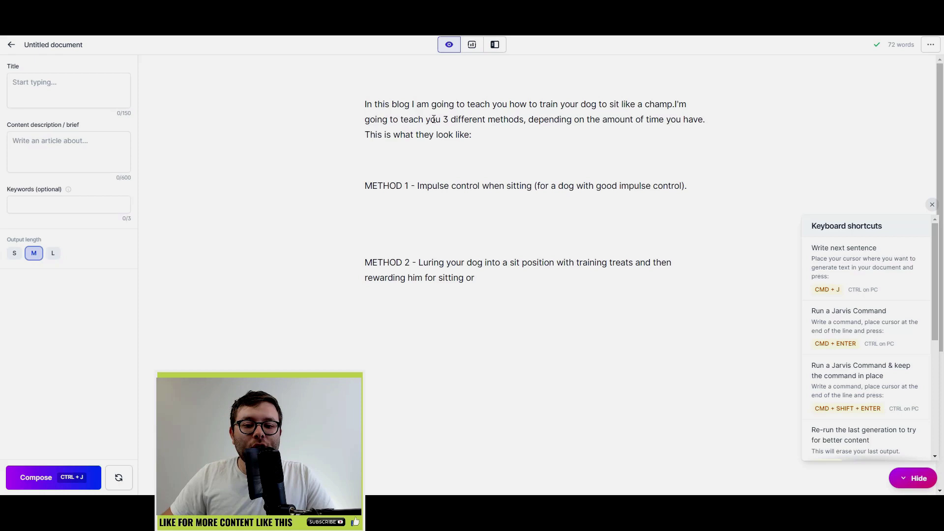
pyautogui.moveTo(487, 120); pyautogui.dragTo(544, 119)
pyautogui.click(595, 120)
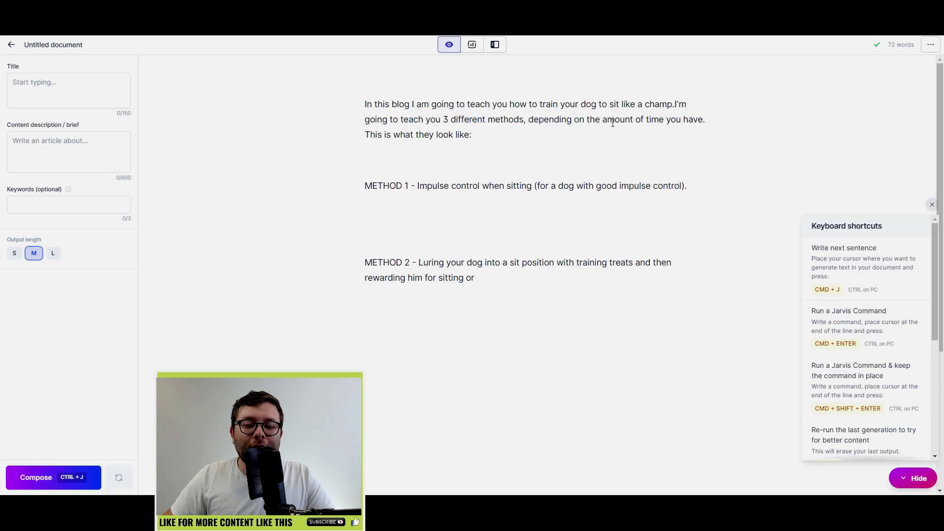
pyautogui.moveTo(675, 105); pyautogui.dragTo(728, 306)
pyautogui.press('BackSpace')
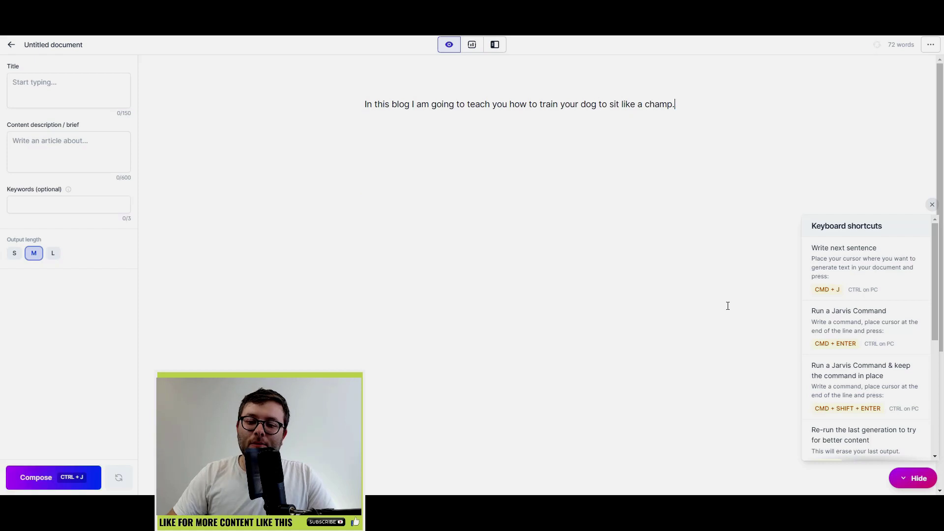
pyautogui.hotkey('ctrl', 'j')
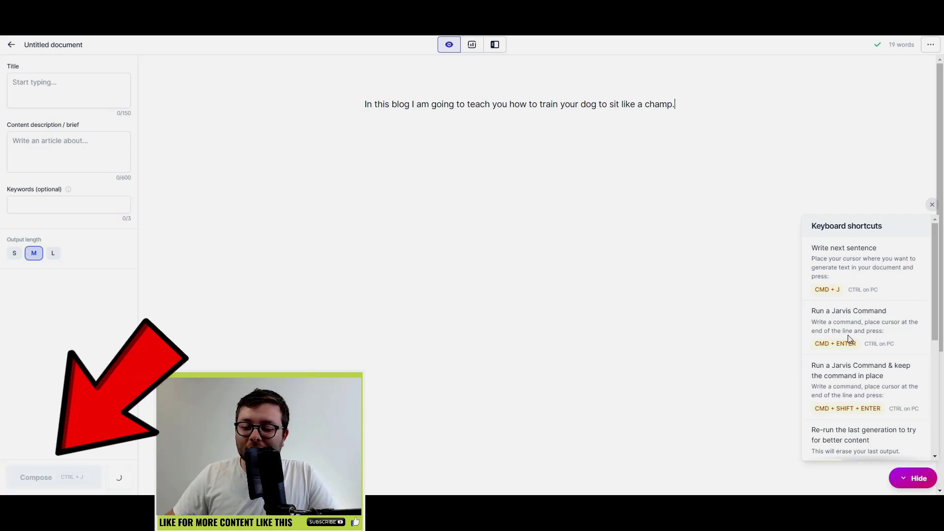
# Step: Let the AI finish the continuation about training techniques and positive reinforcement
pyautogui.scroll(-3, 848, 339)
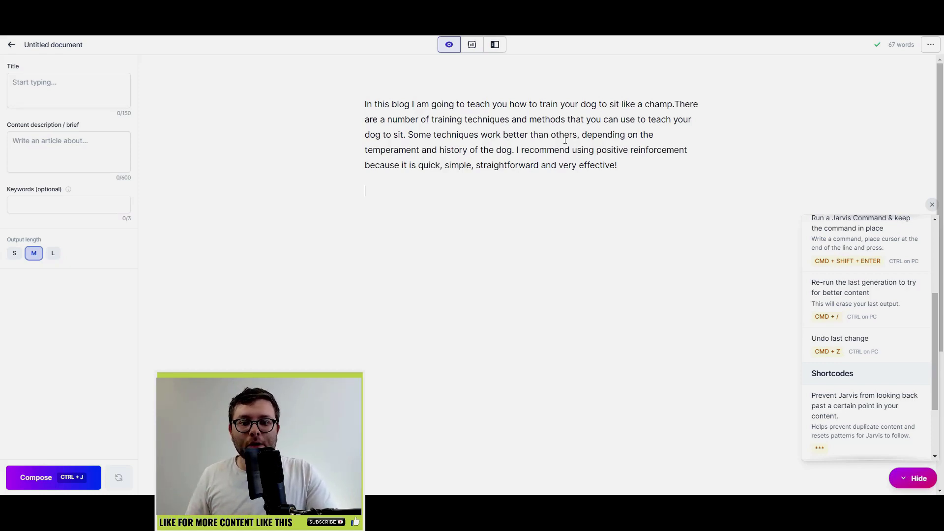
# Step: Generate an outline with 'Create an outline of the above text' and compare its points to the intro
pyautogui.write('C')
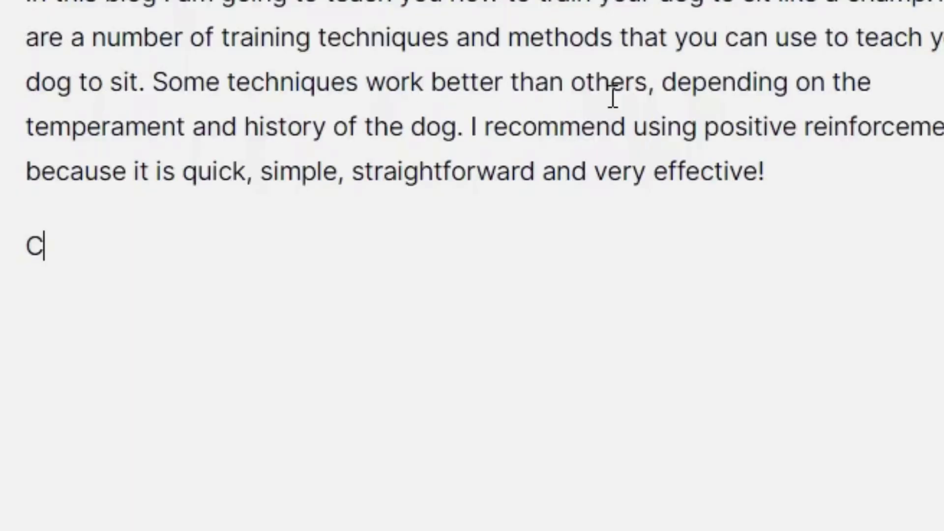
pyautogui.write('reate an outli')
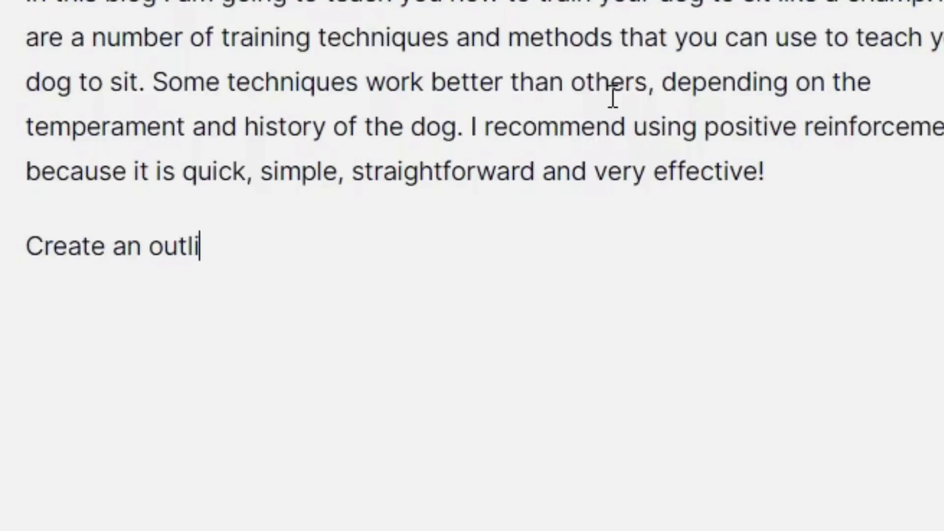
pyautogui.write('ne of the above te')
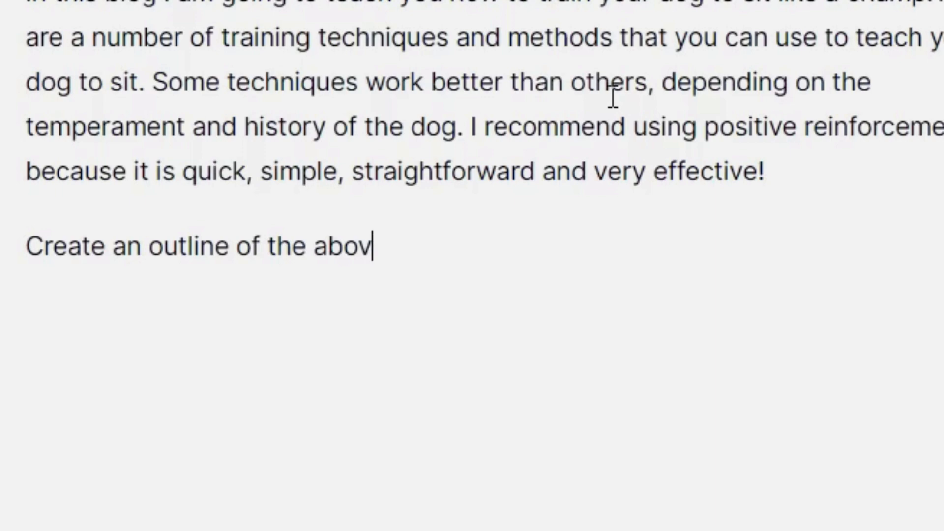
pyautogui.write('xt')
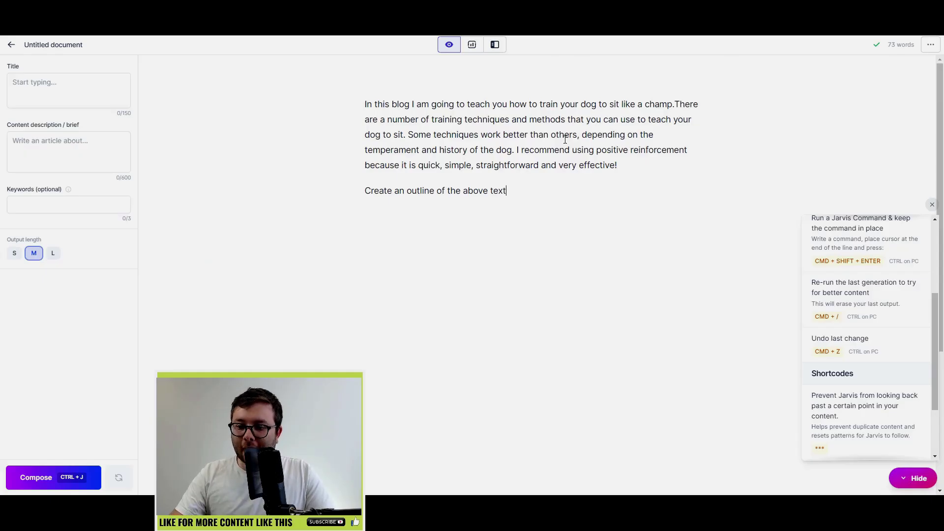
pyautogui.hotkey('ctrl', 'Return')
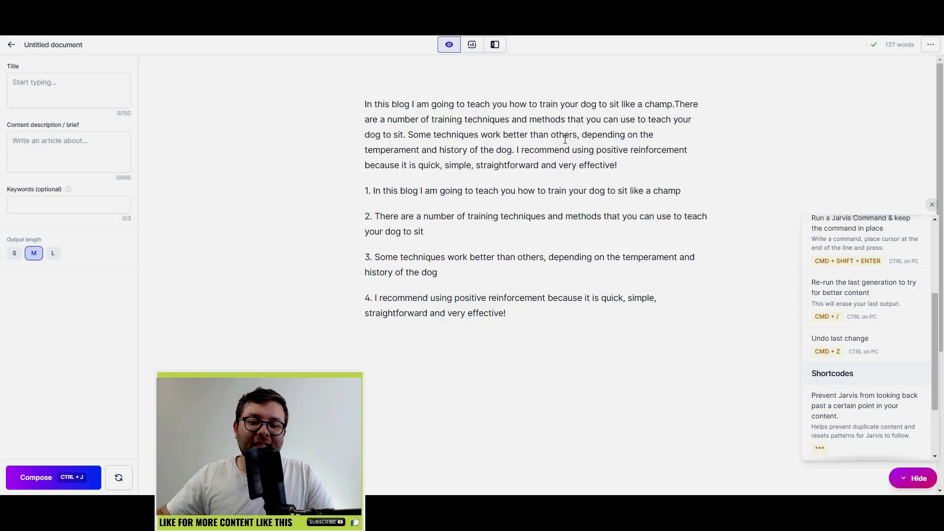
pyautogui.moveTo(475, 104); pyautogui.dragTo(504, 165)
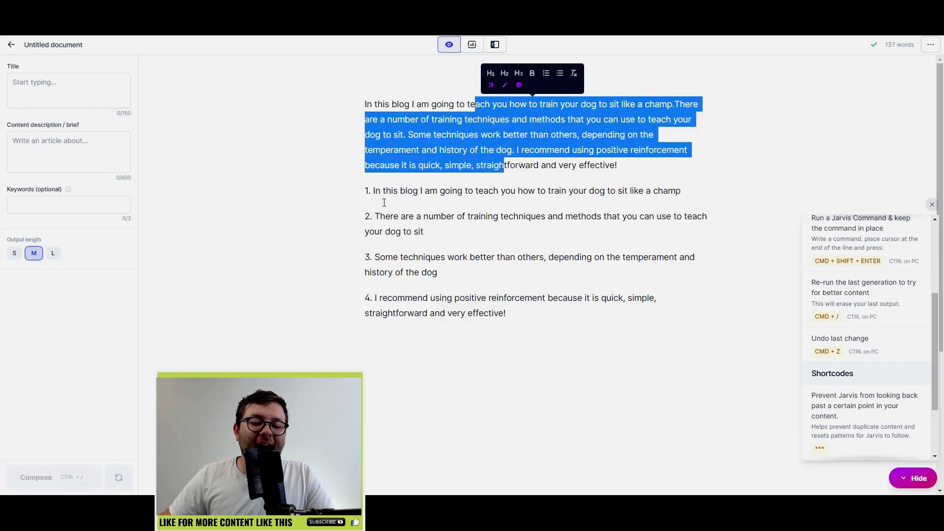
pyautogui.click(396, 284)
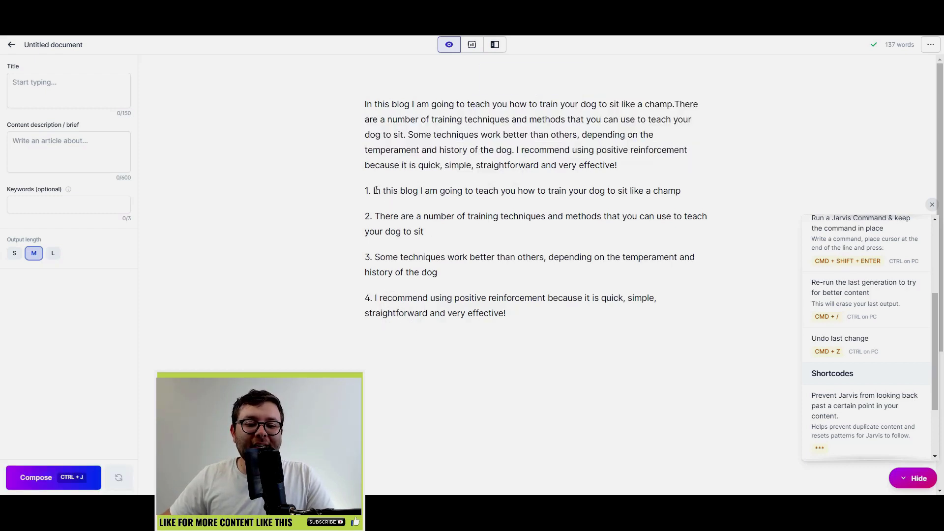
pyautogui.moveTo(375, 191); pyautogui.dragTo(672, 191)
pyautogui.moveTo(725, 264); pyautogui.dragTo(729, 264)
pyautogui.click(214, 121)
pyautogui.moveTo(214, 121); pyautogui.dragTo(725, 122)
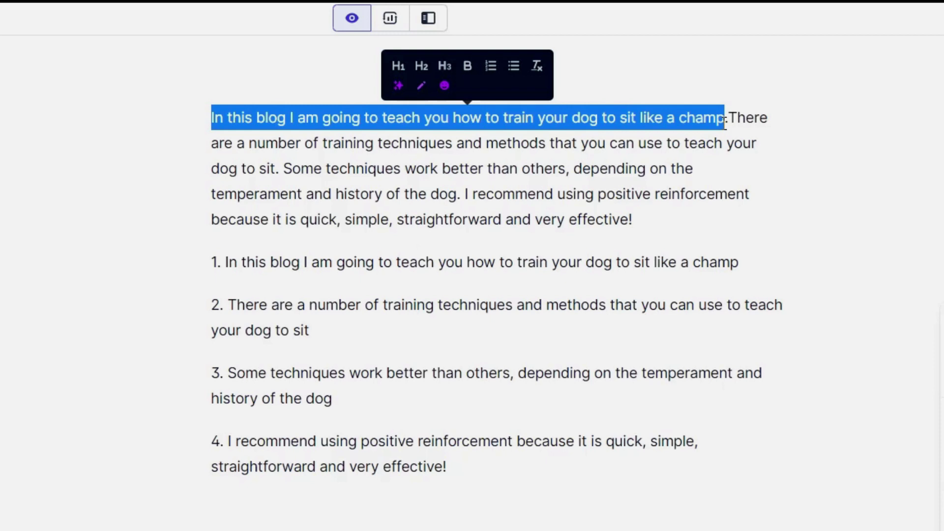
pyautogui.click(183, 331)
pyautogui.moveTo(254, 306); pyautogui.dragTo(590, 307)
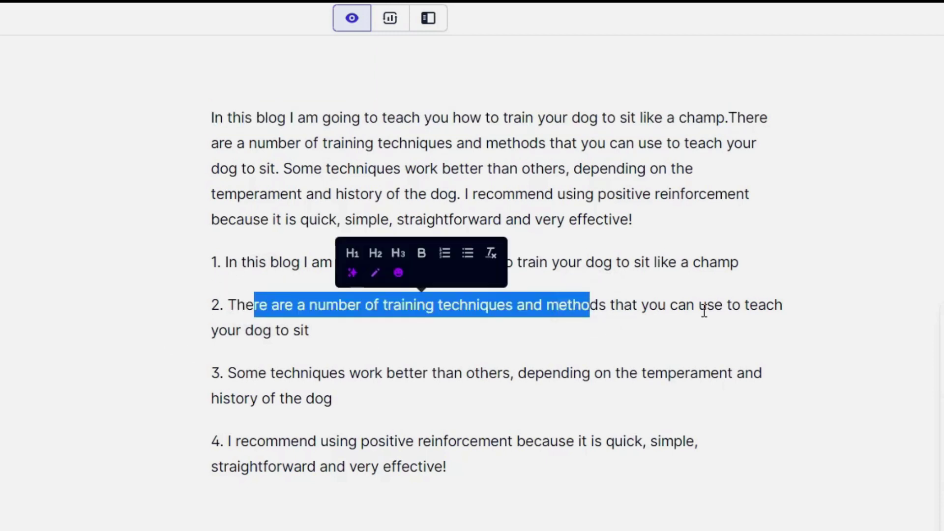
pyautogui.click(703, 311)
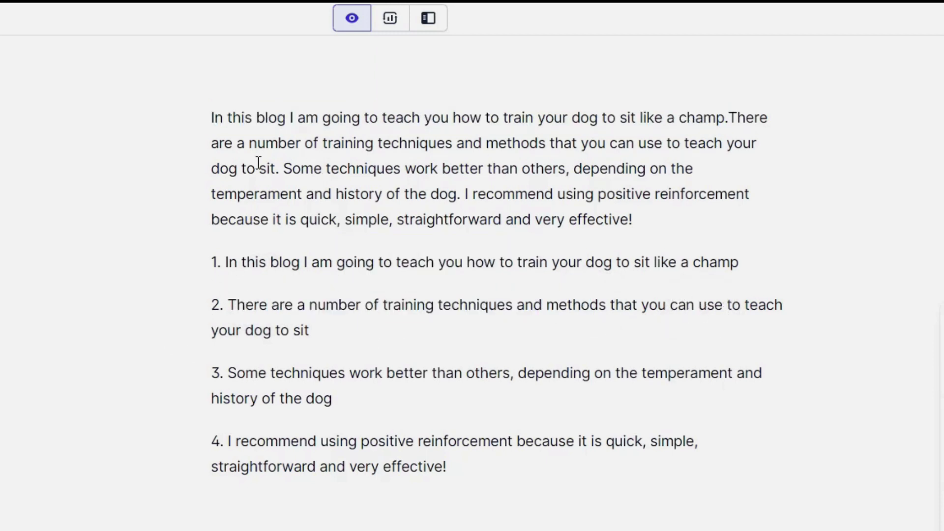
# Step: Delete the four-item numbered list, leaving only the intro paragraph
pyautogui.moveTo(733, 119); pyautogui.dragTo(752, 147)
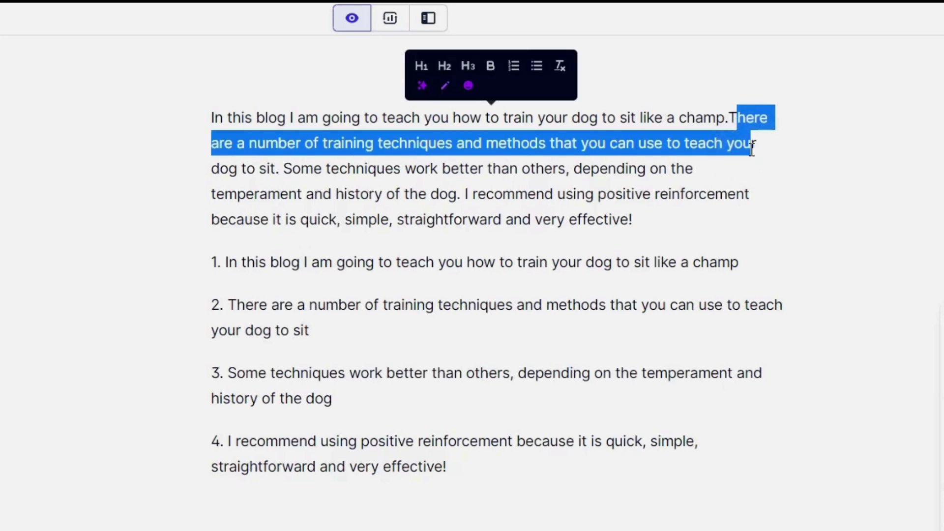
pyautogui.moveTo(235, 373); pyautogui.dragTo(421, 371)
pyautogui.click(496, 480)
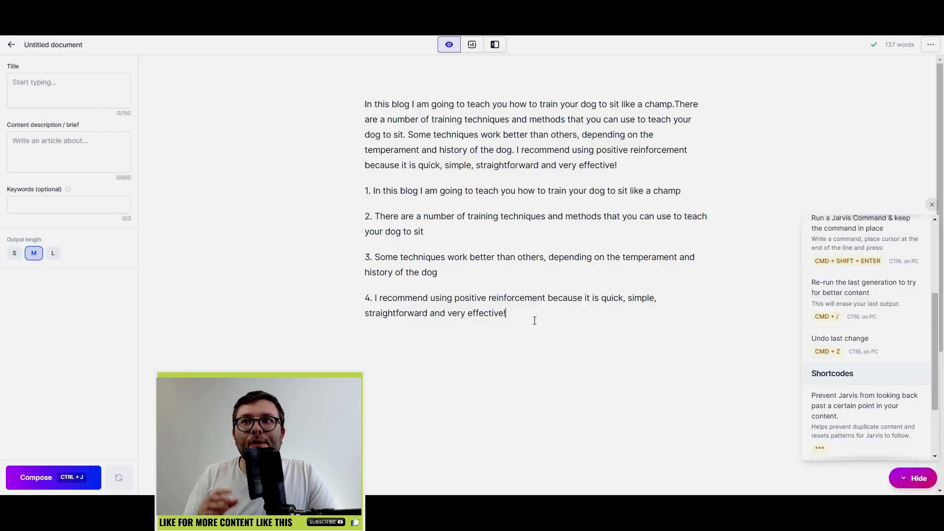
pyautogui.moveTo(535, 321); pyautogui.dragTo(343, 227)
pyautogui.press('BackSpace')
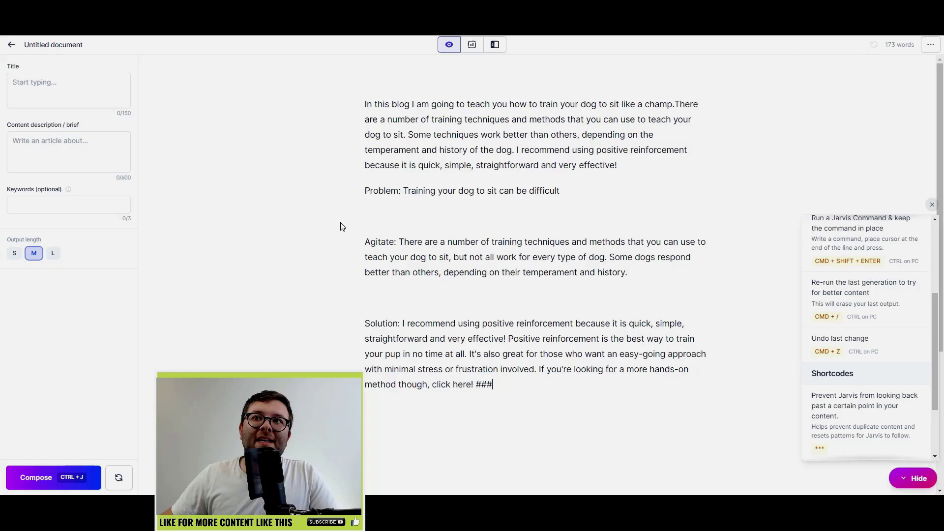
# Step: Close the blank lines between the Problem, Agitate and Solution paragraphs and delete the trailing ###
pyautogui.doubleClick(385, 190)
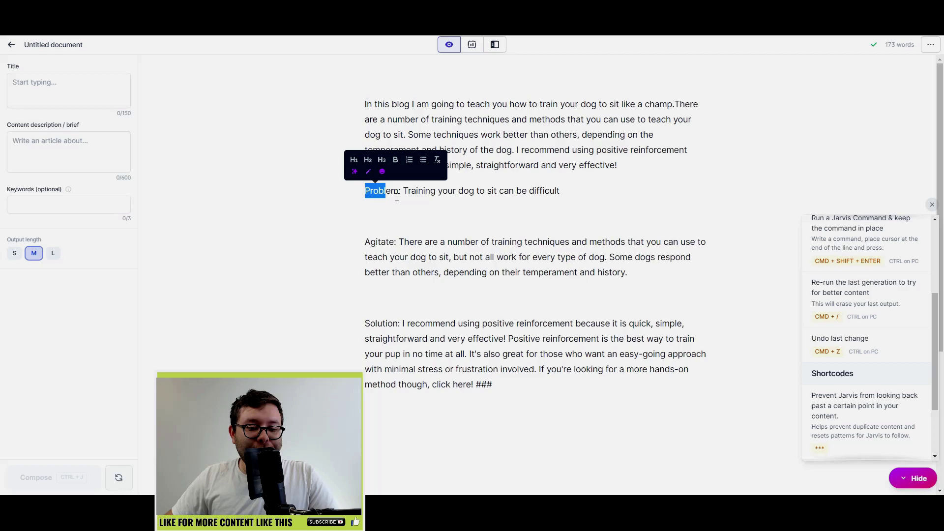
pyautogui.doubleClick(390, 240)
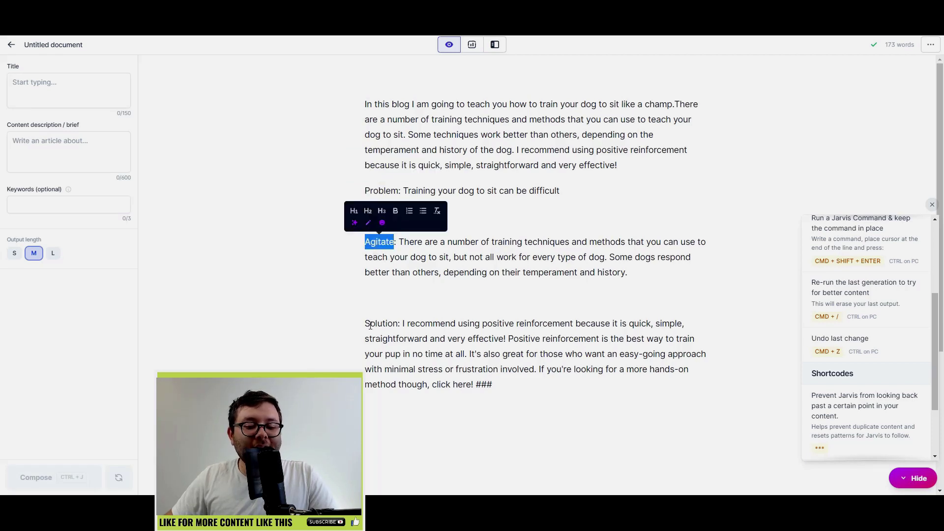
pyautogui.moveTo(382, 323); pyautogui.dragTo(365, 323)
pyautogui.click(395, 293)
pyautogui.hotkey('ctrl', 'z')
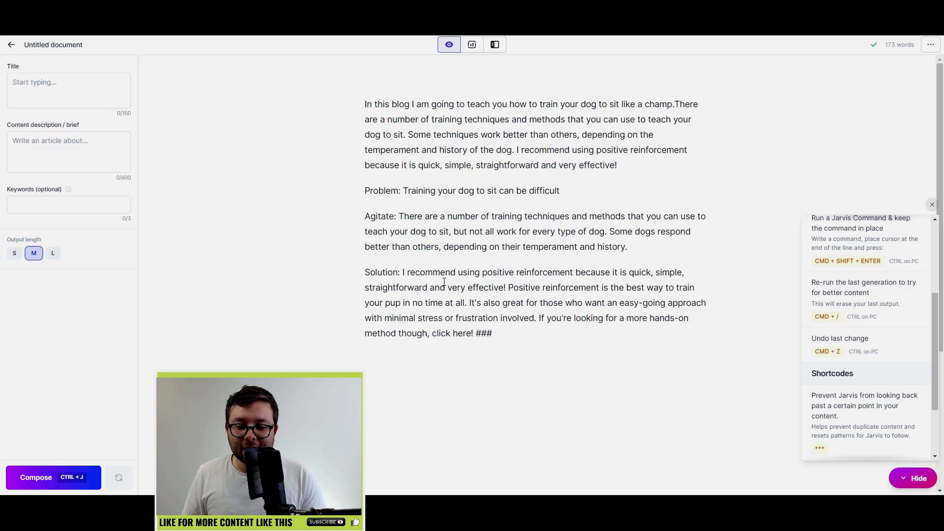
pyautogui.doubleClick(483, 333)
pyautogui.press('Return')
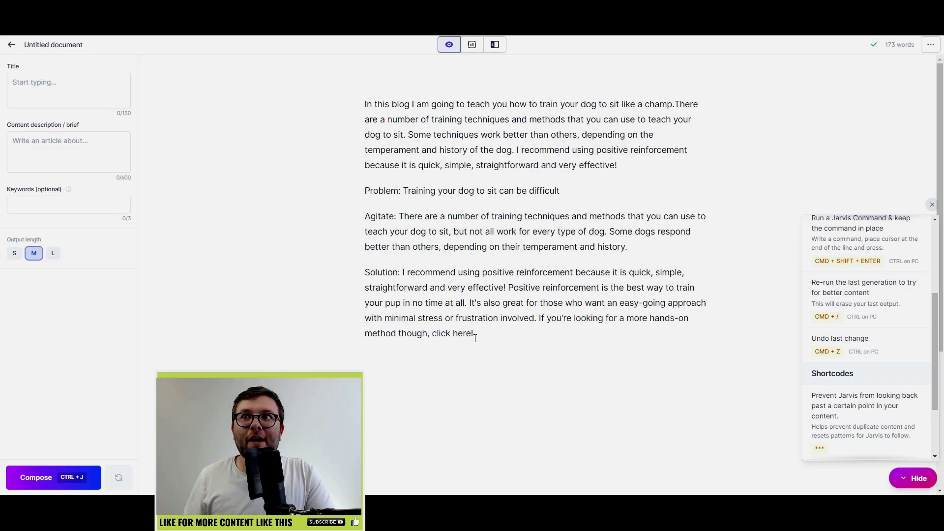
# Step: Generate headline suggestions, keep only 'How to Train Your Dog To Sit', and make it a ## heading
pyautogui.write('Create')
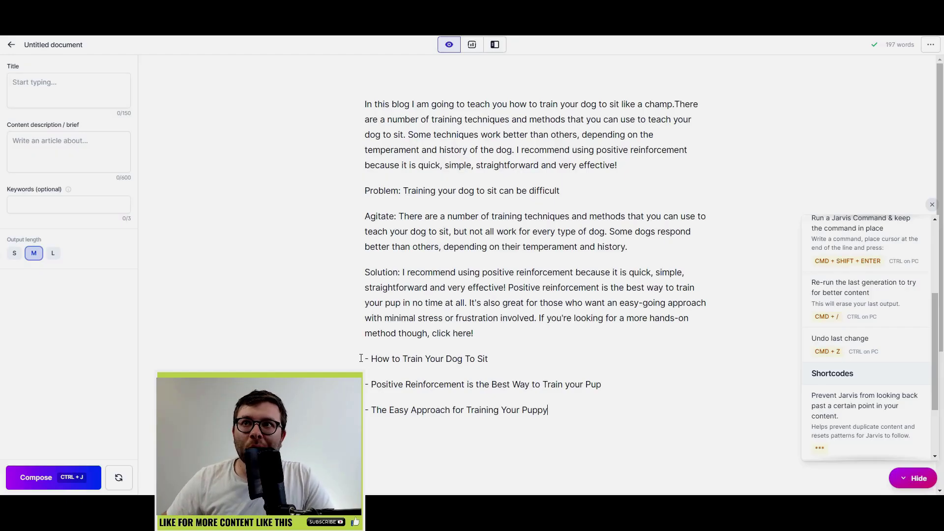
pyautogui.scroll(-1, 388, 301)
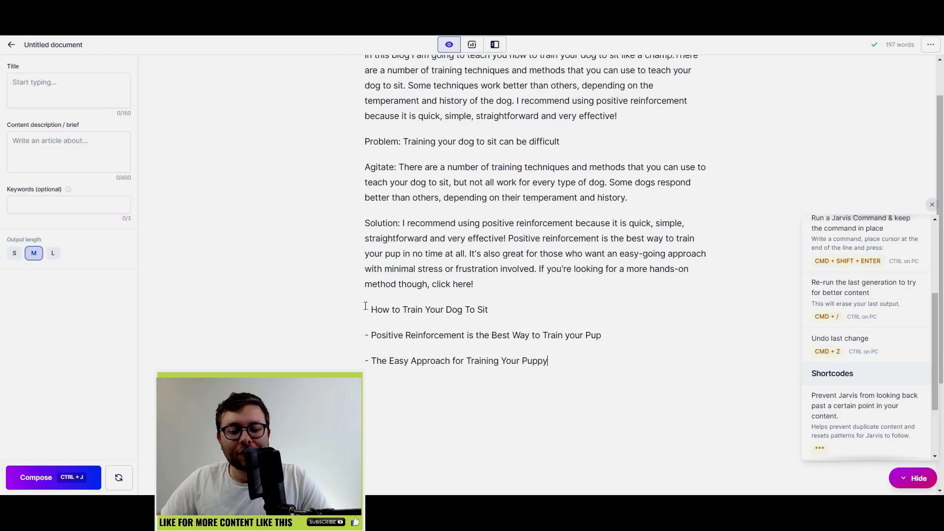
pyautogui.moveTo(365, 306); pyautogui.dragTo(563, 338)
pyautogui.click(621, 356)
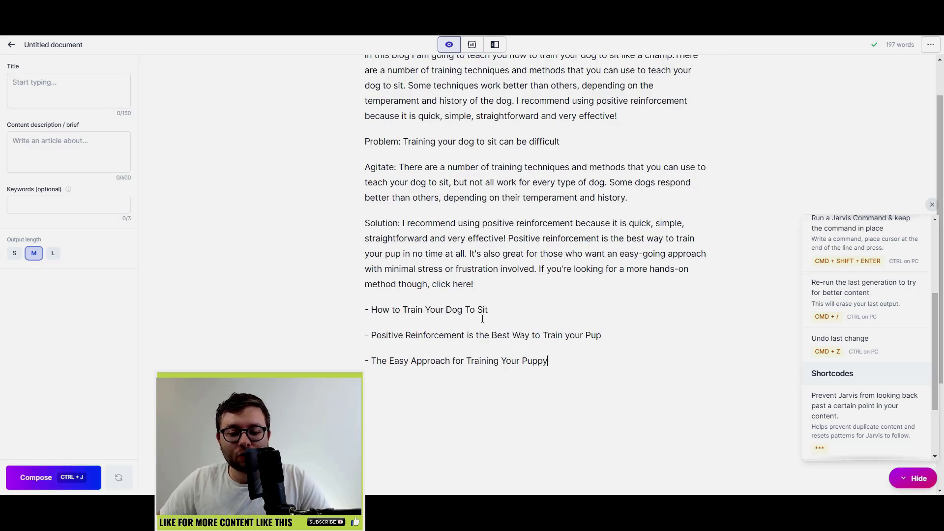
pyautogui.moveTo(386, 335); pyautogui.dragTo(328, 323)
pyautogui.click(591, 355)
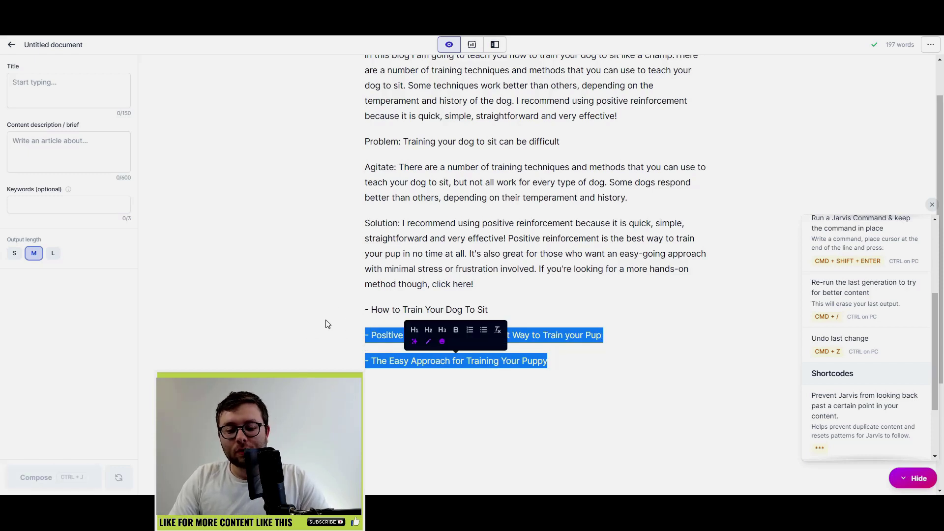
pyautogui.press('BackSpace')
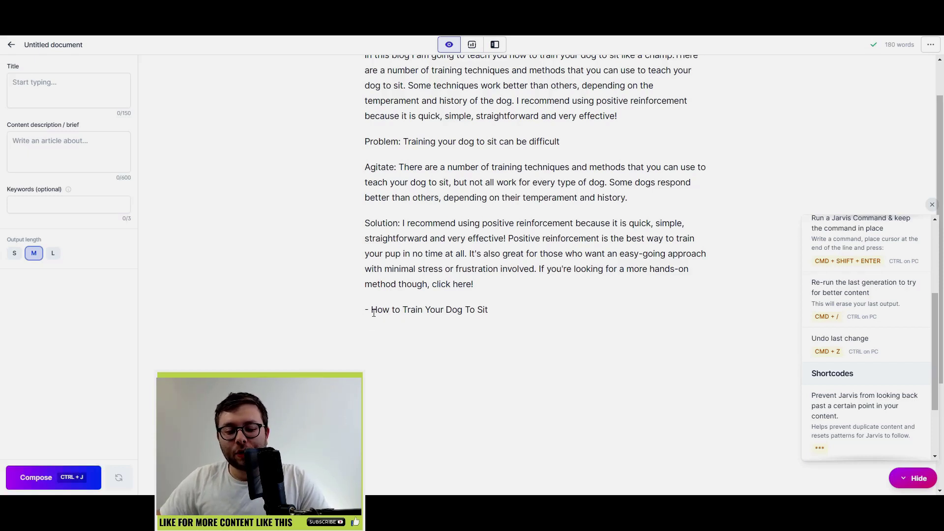
pyautogui.moveTo(374, 312); pyautogui.dragTo(362, 310)
pyautogui.write('##')
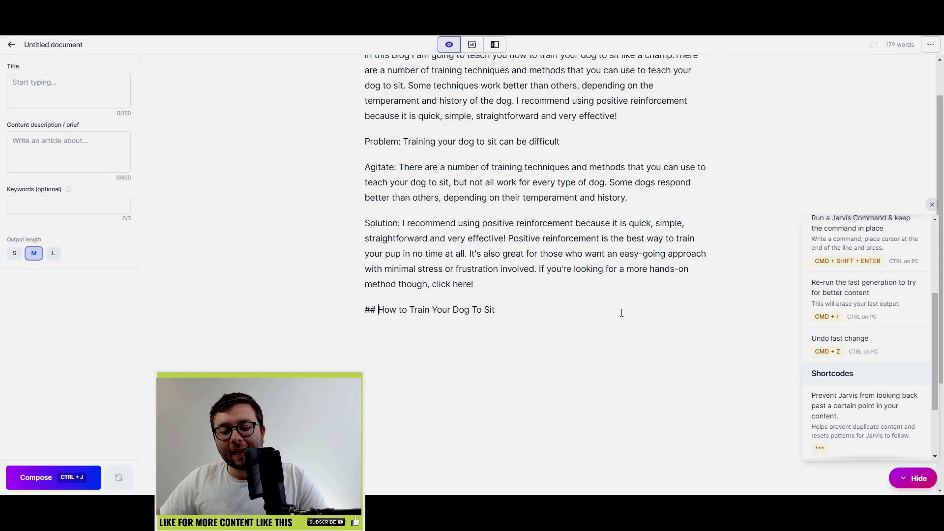
pyautogui.click(621, 312)
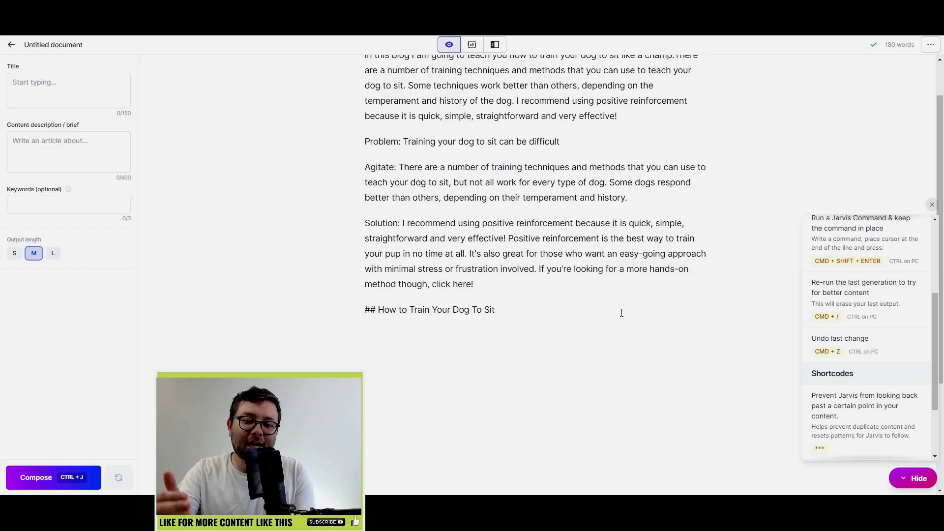
# Step: Run 'Create a numbered list on how to train your dog to sit' and review the generated steps
pyautogui.press('Return')
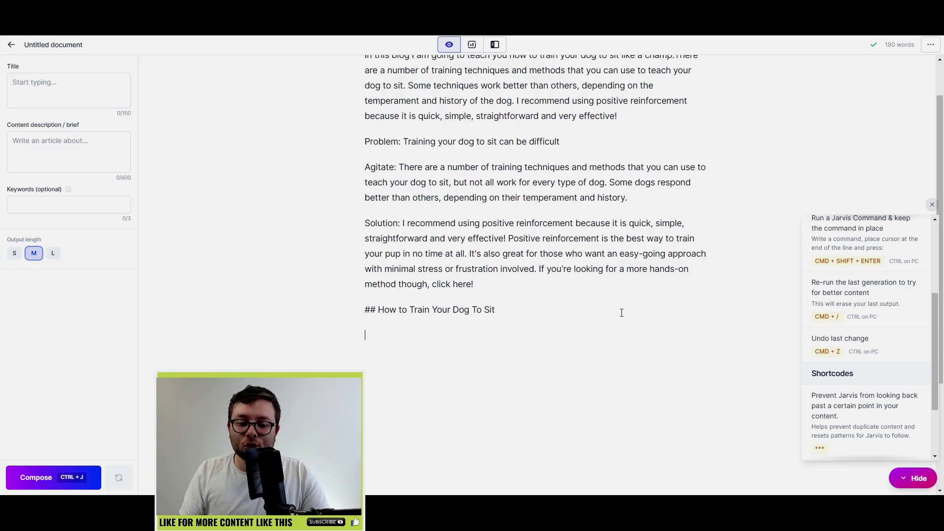
pyautogui.write('Create ')
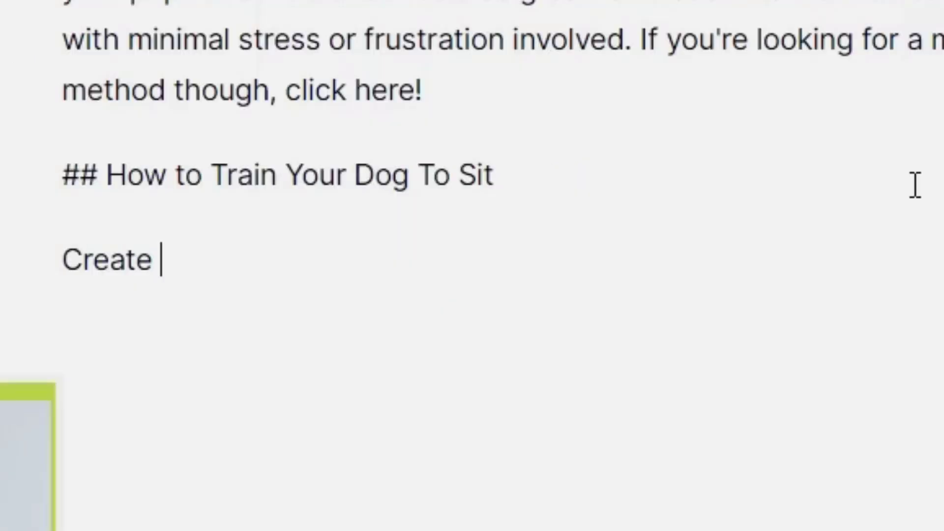
pyautogui.write('a numbered')
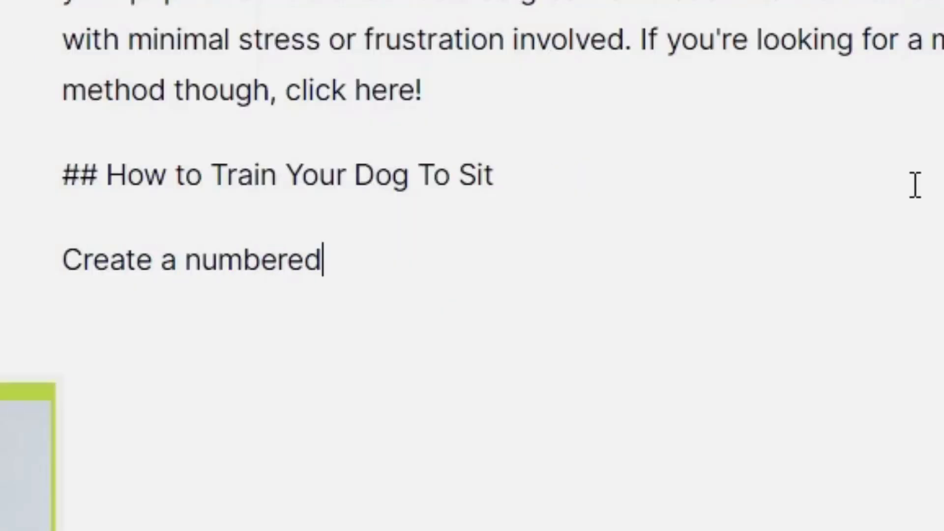
pyautogui.write(' list ')
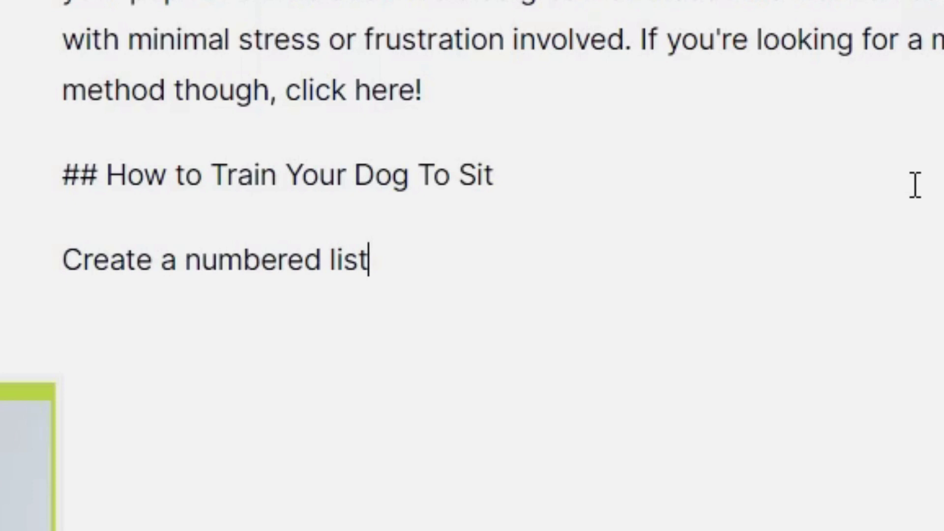
pyautogui.write('on how ')
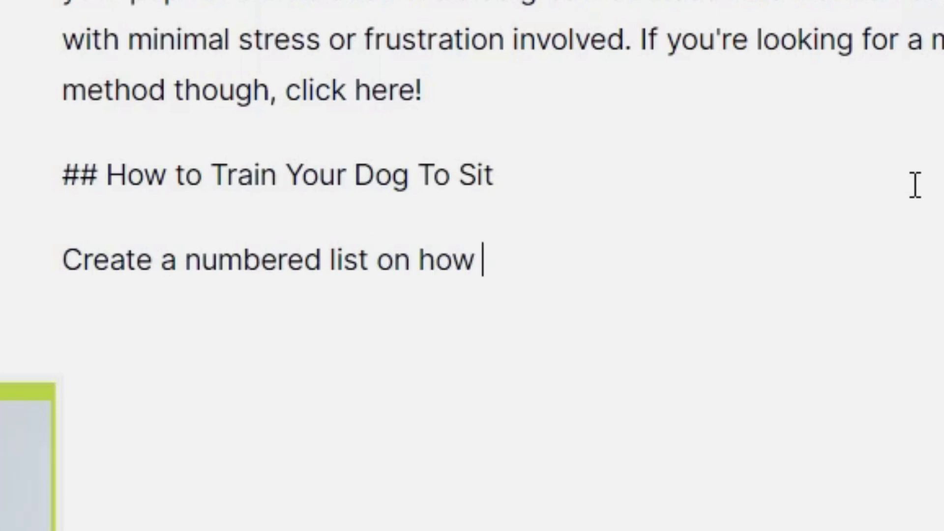
pyautogui.write('to train your ')
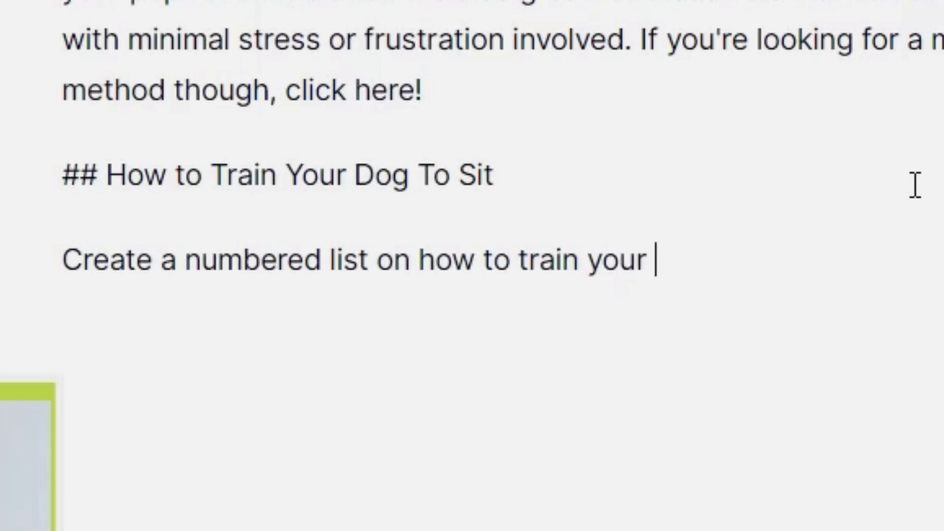
pyautogui.write('dog to sit')
pyautogui.hotkey('shift', 'Home')
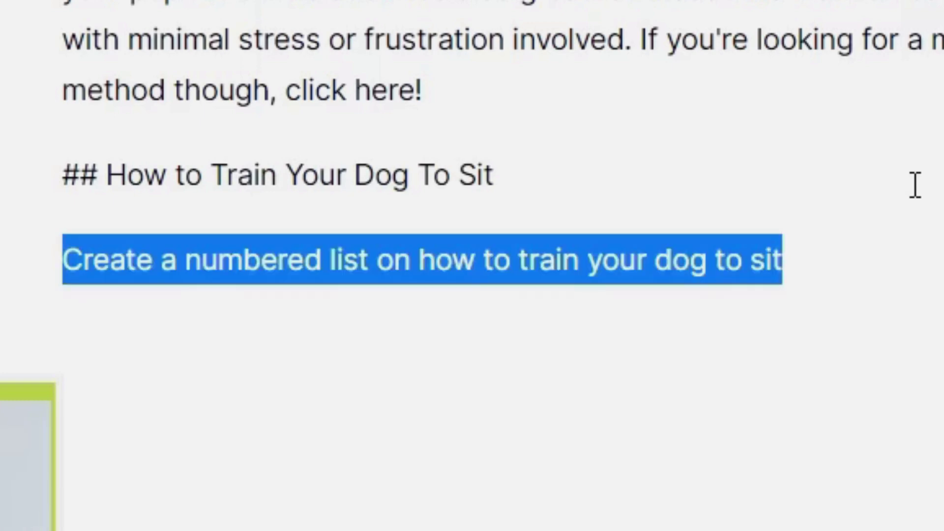
pyautogui.hotkey('ctrl', 'shift', 'Return')
pyautogui.click(367, 241)
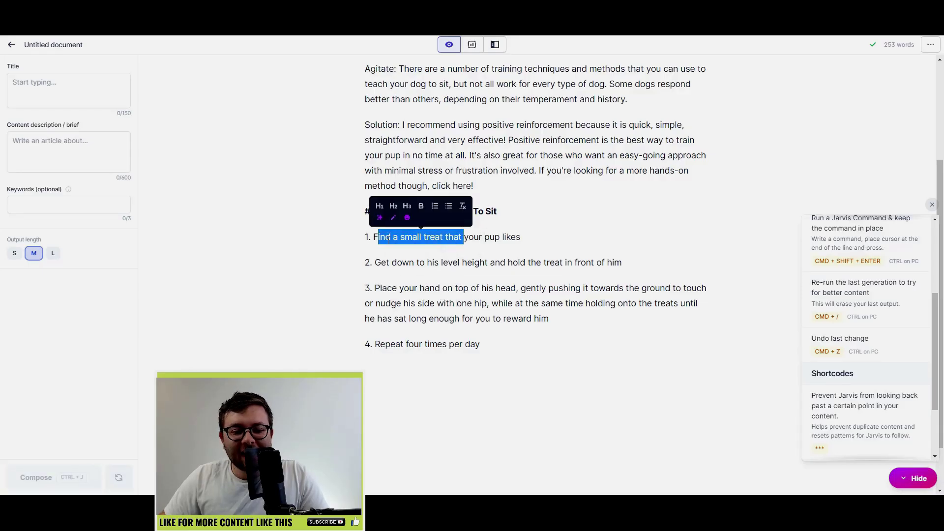
pyautogui.click(366, 241)
pyautogui.moveTo(366, 240); pyautogui.dragTo(520, 238)
pyautogui.click(354, 265)
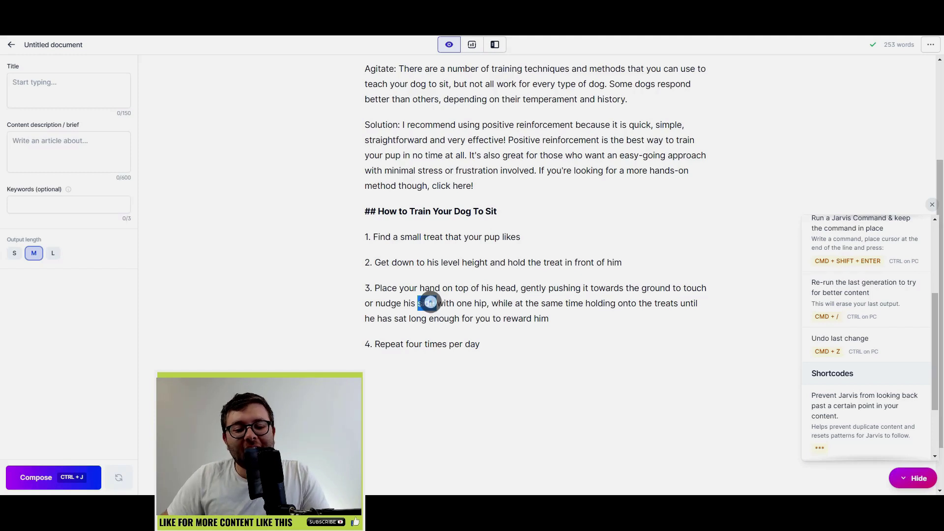
pyautogui.tripleClick(443, 303)
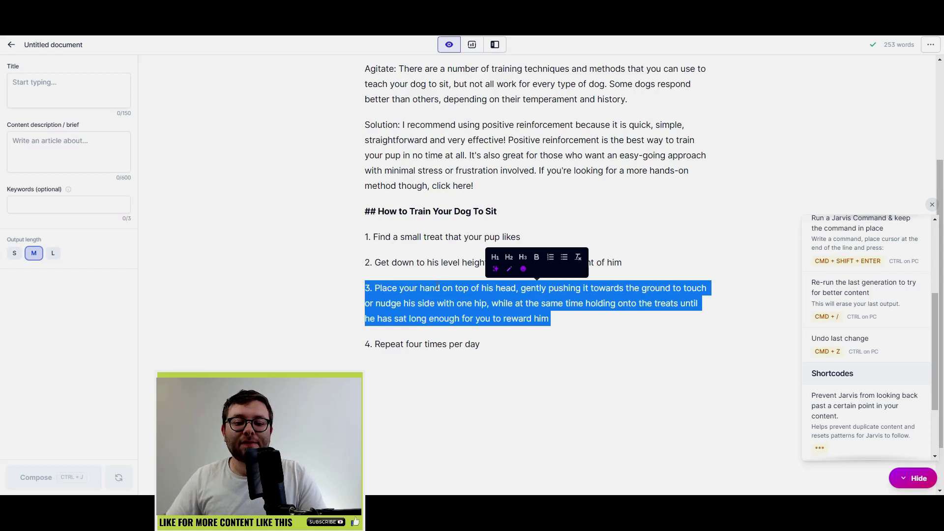
# Step: Copy the sit heading below step 4 and change 'Sit' to 'lay down'
pyautogui.tripleClick(424, 211)
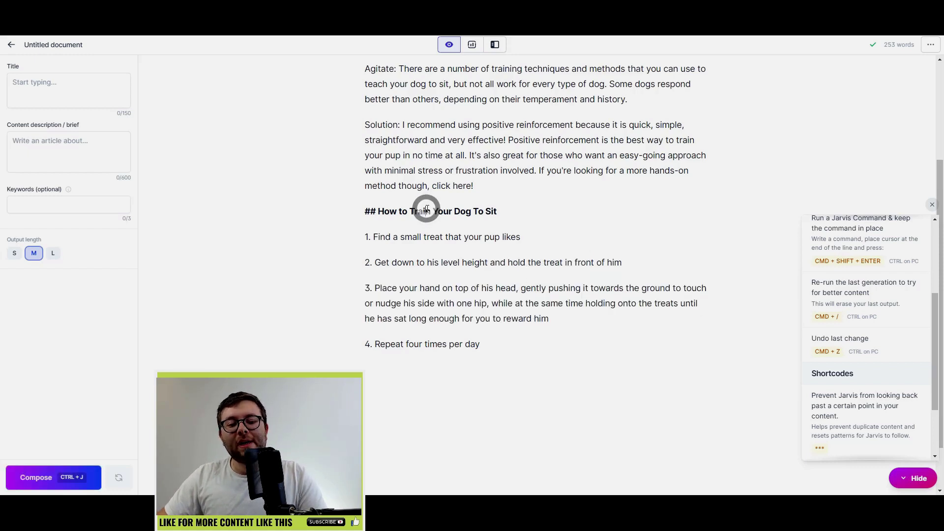
pyautogui.hotkey('ctrl', 'c')
pyautogui.click(505, 341)
pyautogui.hotkey('ctrl', 'v')
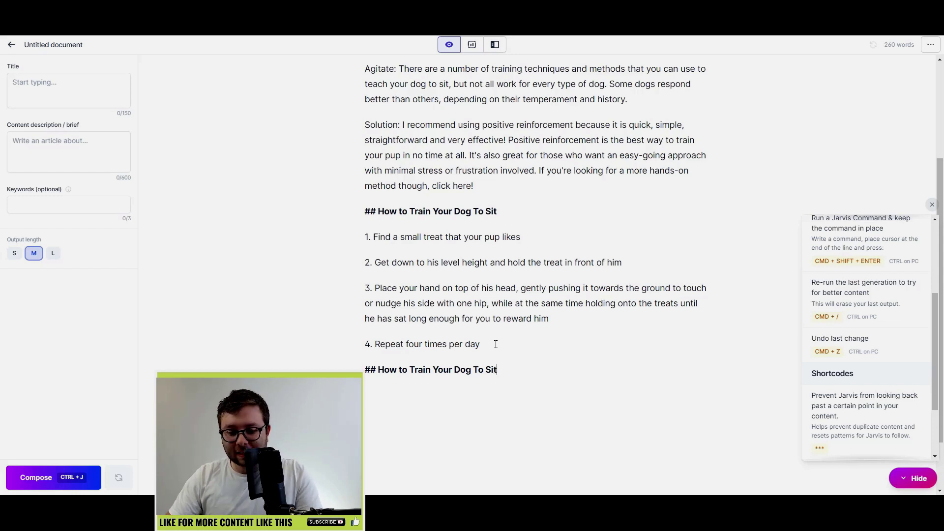
pyautogui.doubleClick(490, 370)
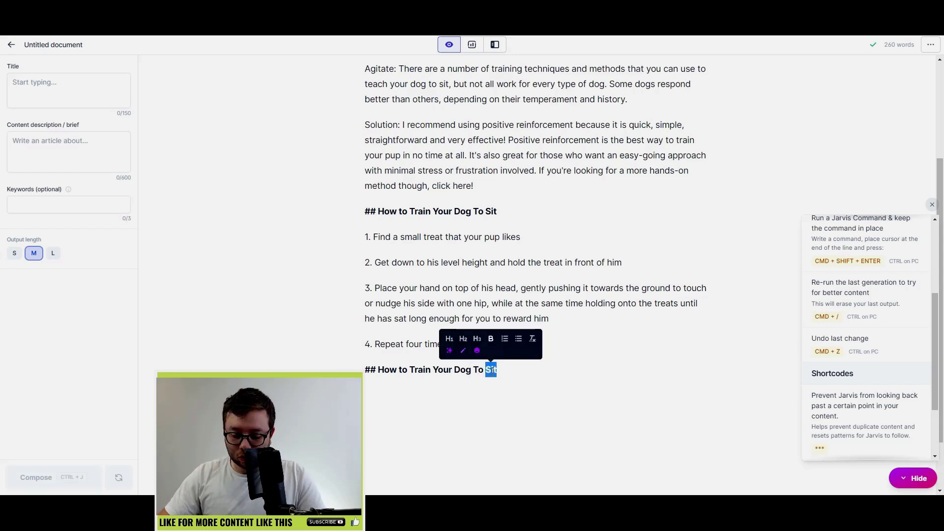
pyautogui.write('lay down')
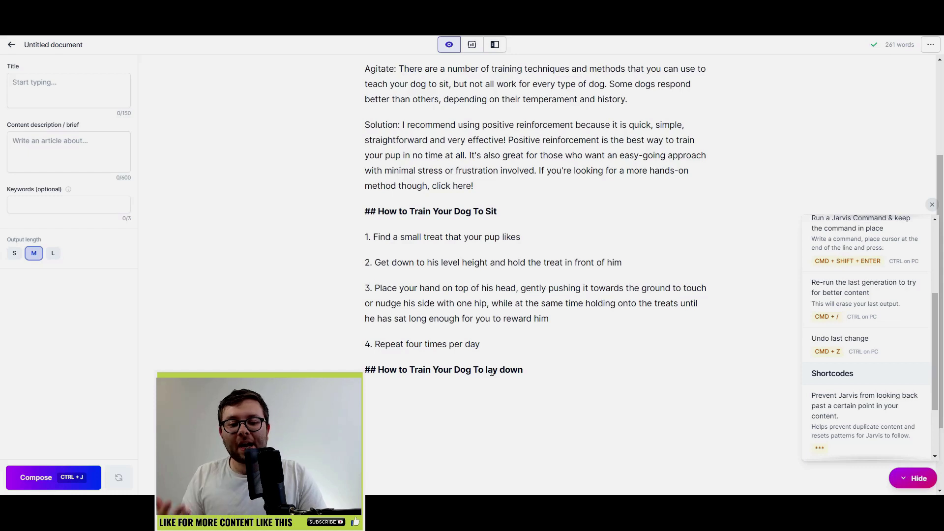
# Step: Add the unbolded command 'Create a number list for the above sentence' and run it
pyautogui.press('Return')
pyautogui.write('Create a num')
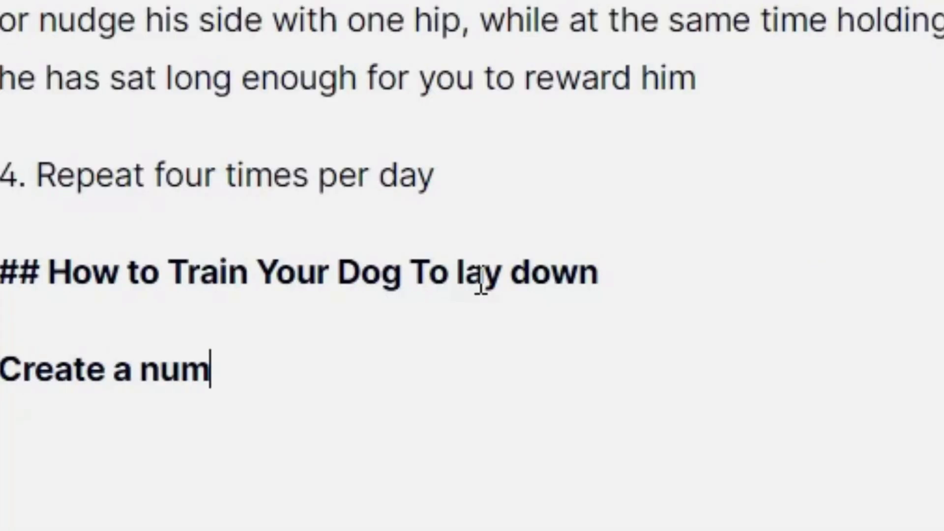
pyautogui.write('ber list')
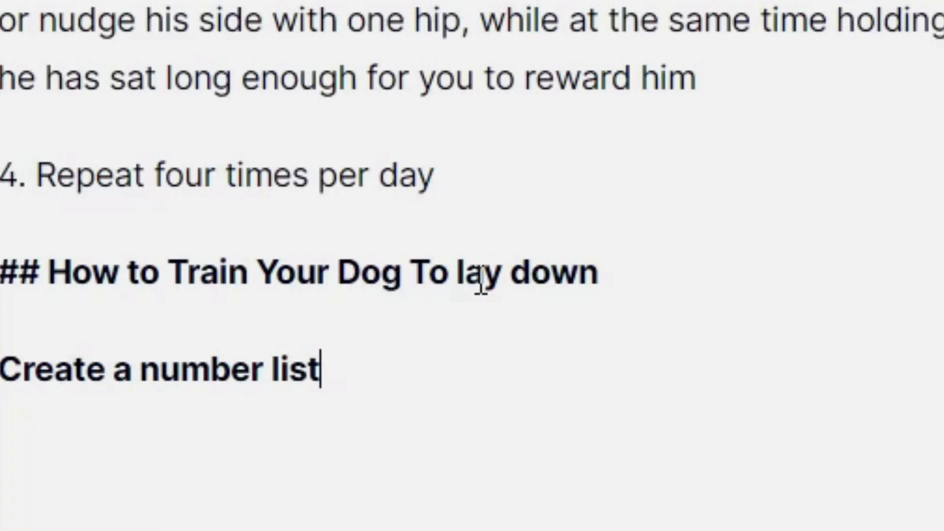
pyautogui.write(' for the above text')
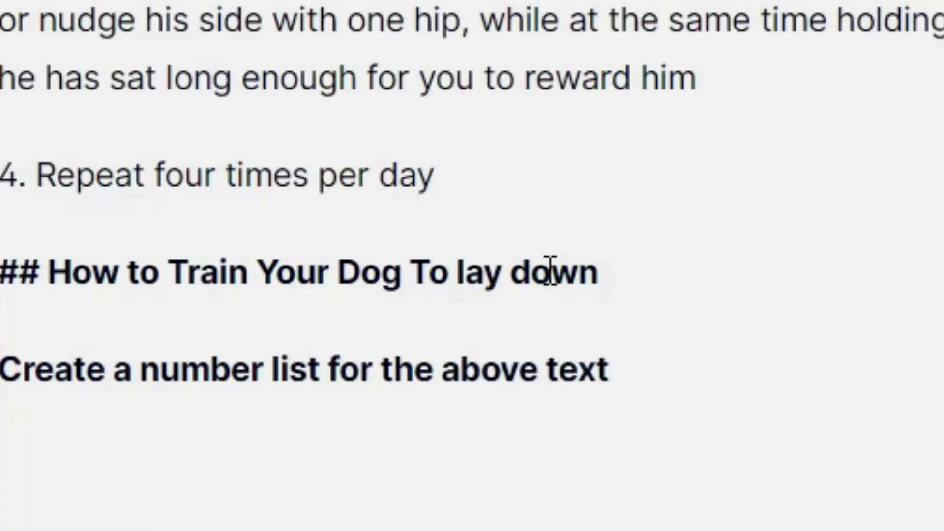
pyautogui.moveTo(547, 270); pyautogui.dragTo(1, 272)
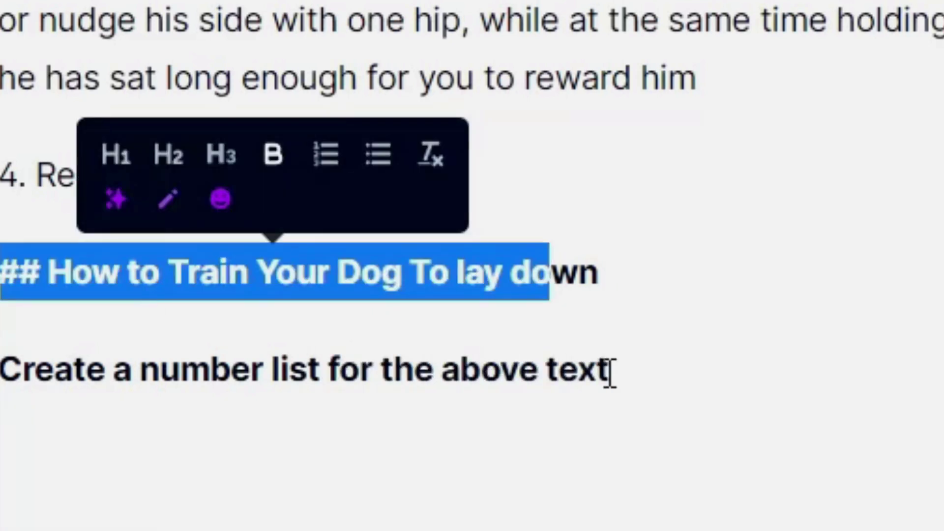
pyautogui.click(572, 371)
pyautogui.doubleClick(572, 371)
pyautogui.write('sentence')
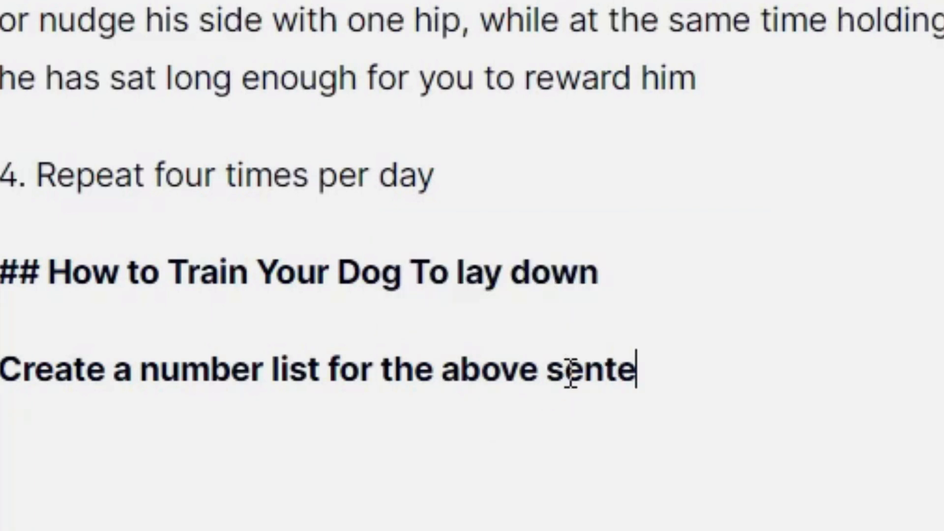
pyautogui.tripleClick(575, 375)
pyautogui.hotkey('ctrl', 'b')
pyautogui.click(821, 400)
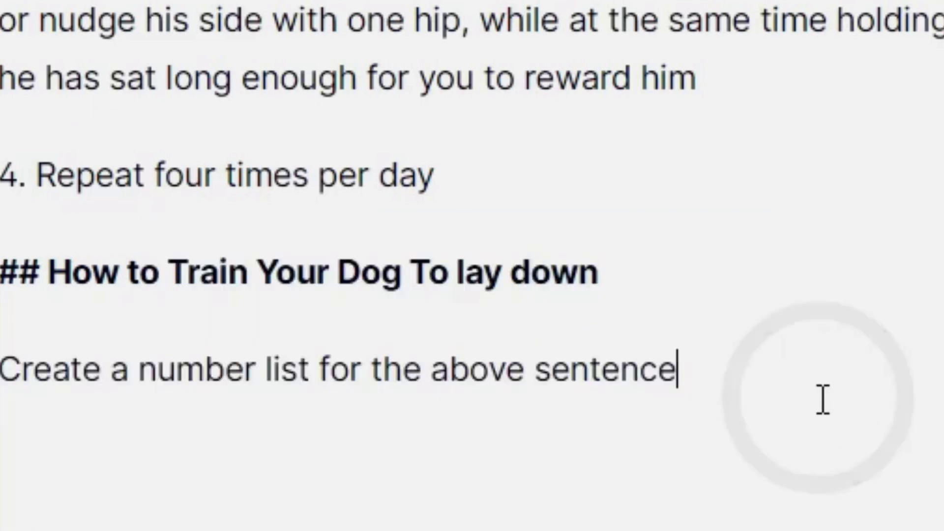
pyautogui.hotkey('shift', 'Home')
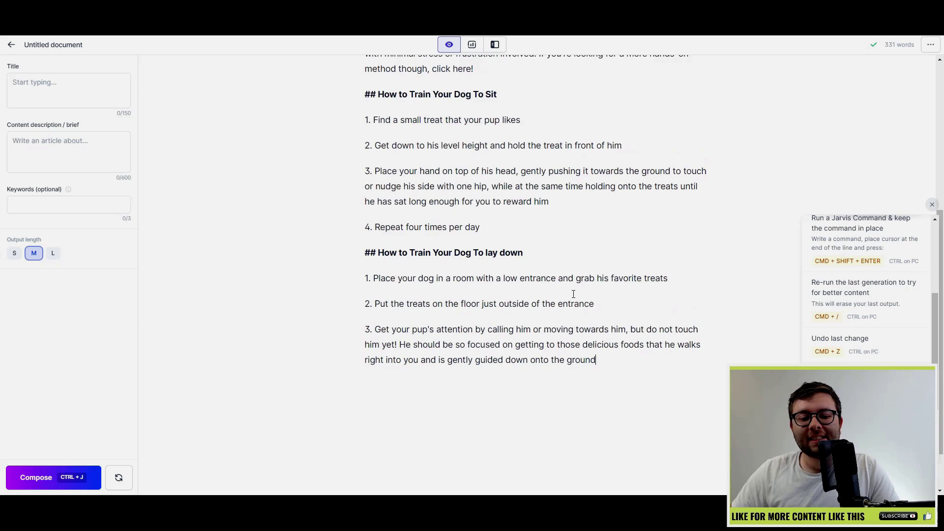
# Step: Generate a fourth lay-down step and undo the unwanted 'How to Train Your Dog To Stay' section
pyautogui.scroll(-2, 510, 350)
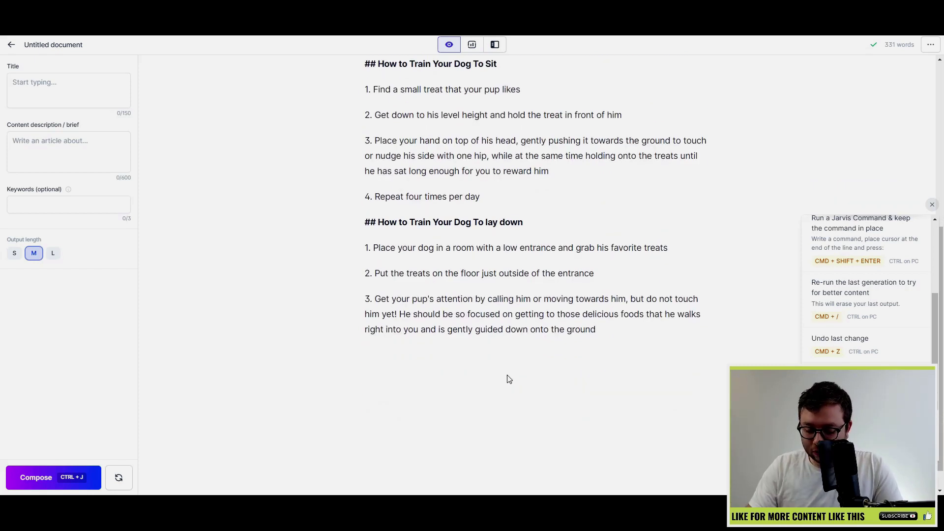
pyautogui.hotkey('ctrl', 'j')
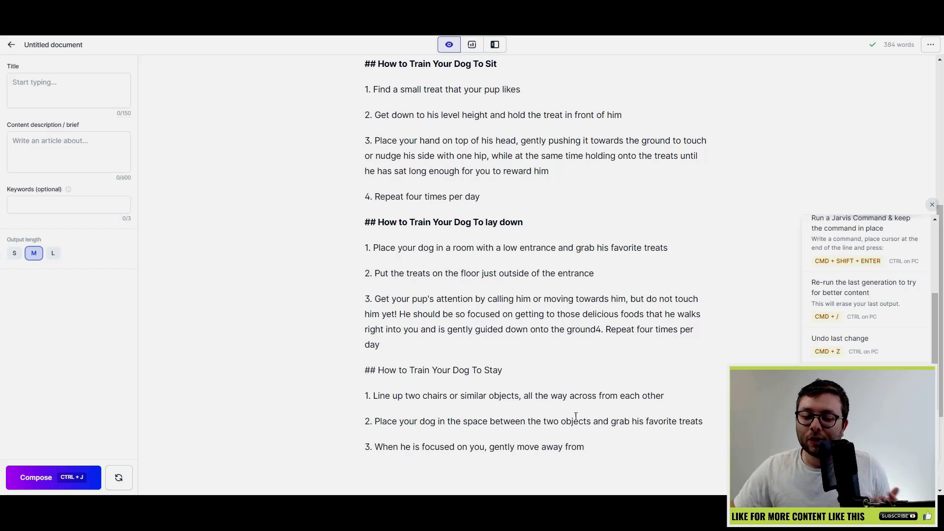
pyautogui.hotkey('ctrl', '/')
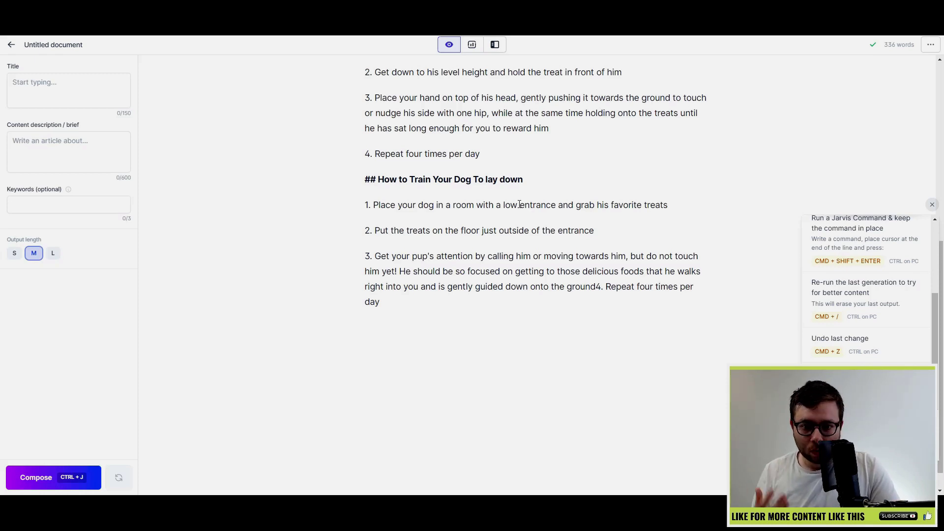
# Step: Try 'create a summary of this text' and 'summarise this document', discarding the off-topic output
pyautogui.write('create ')
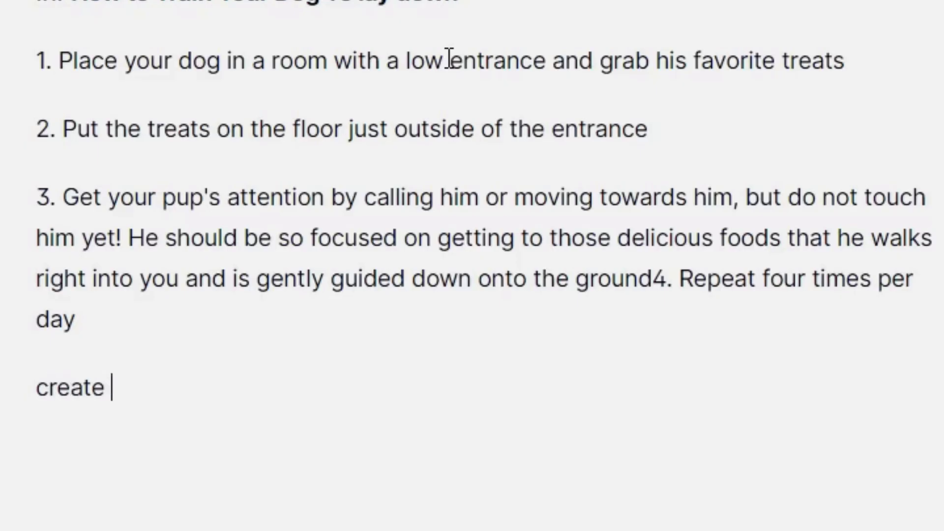
pyautogui.write('a summary of')
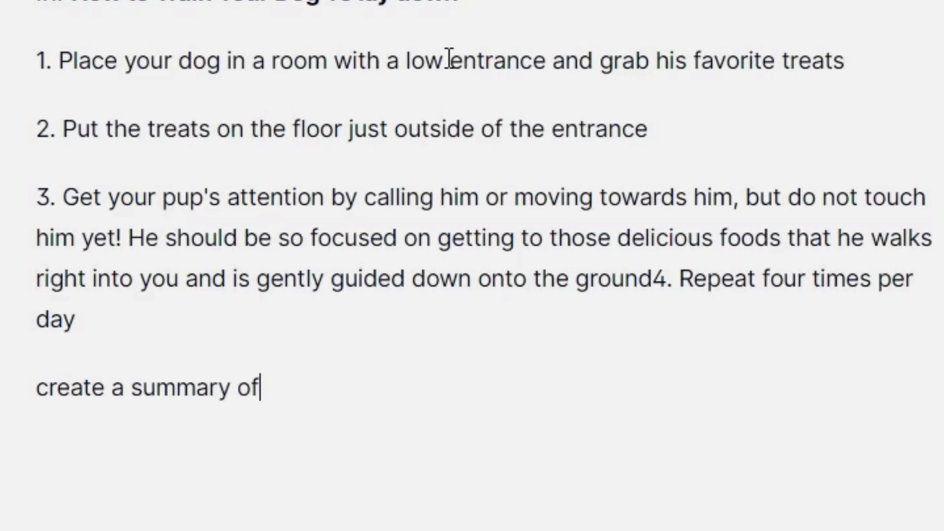
pyautogui.write(' this ')
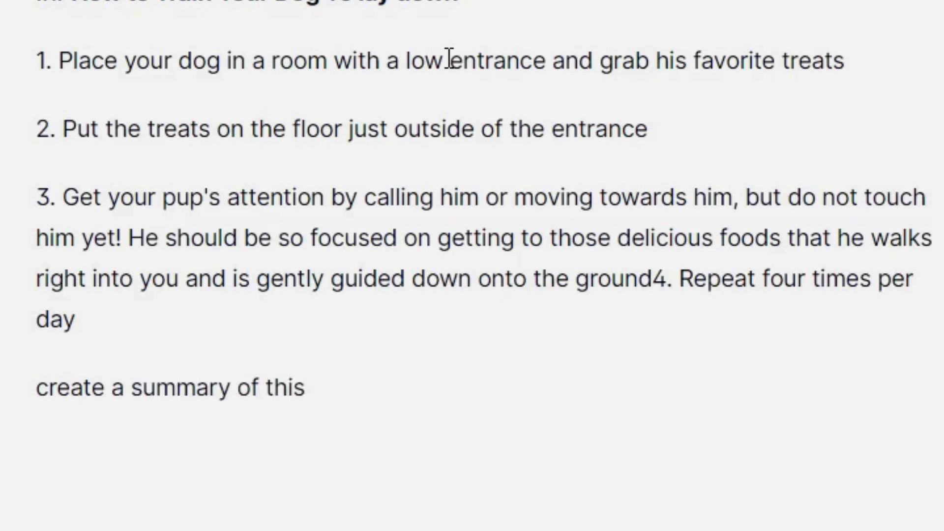
pyautogui.write('text')
pyautogui.press('Return')
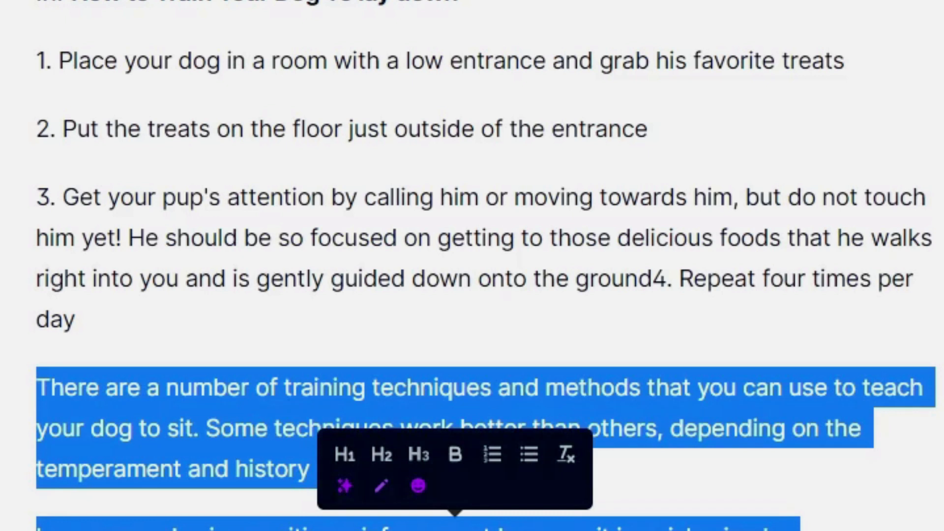
pyautogui.press('BackSpace')
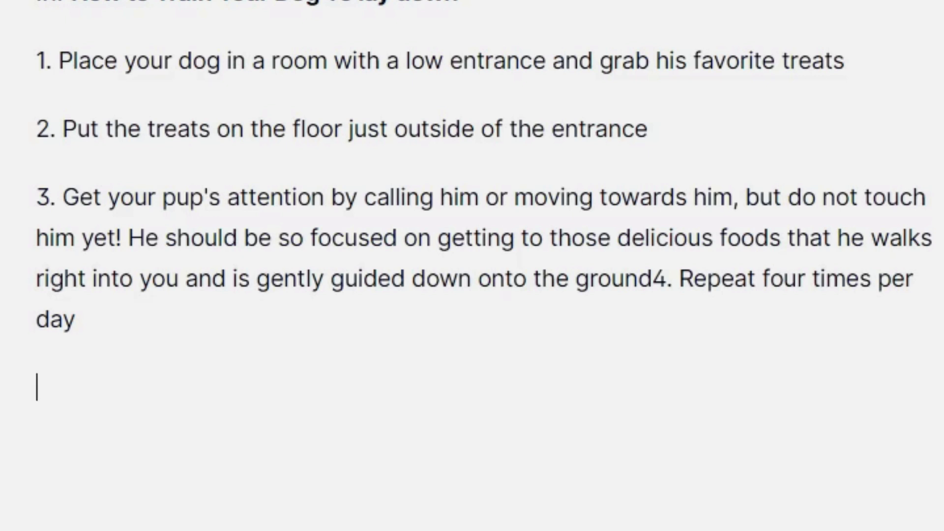
pyautogui.write('summarise this document')
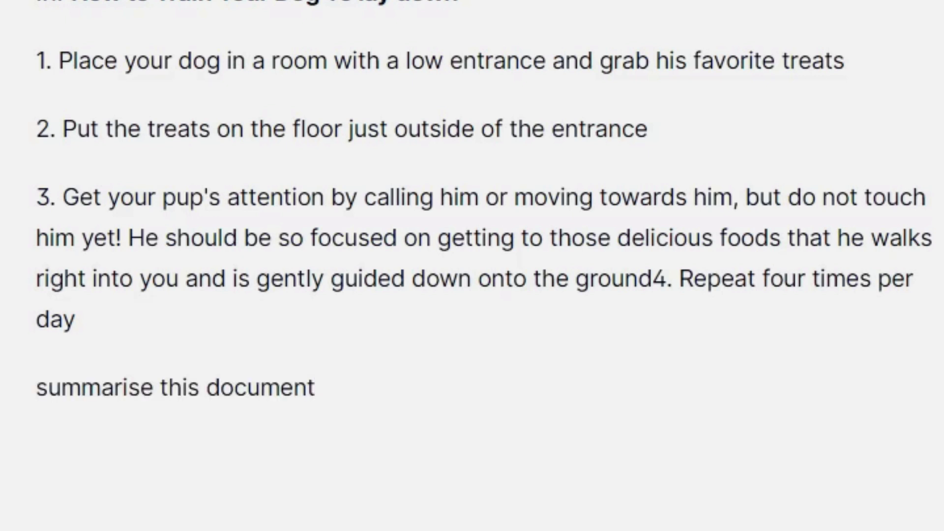
pyautogui.press('Return')
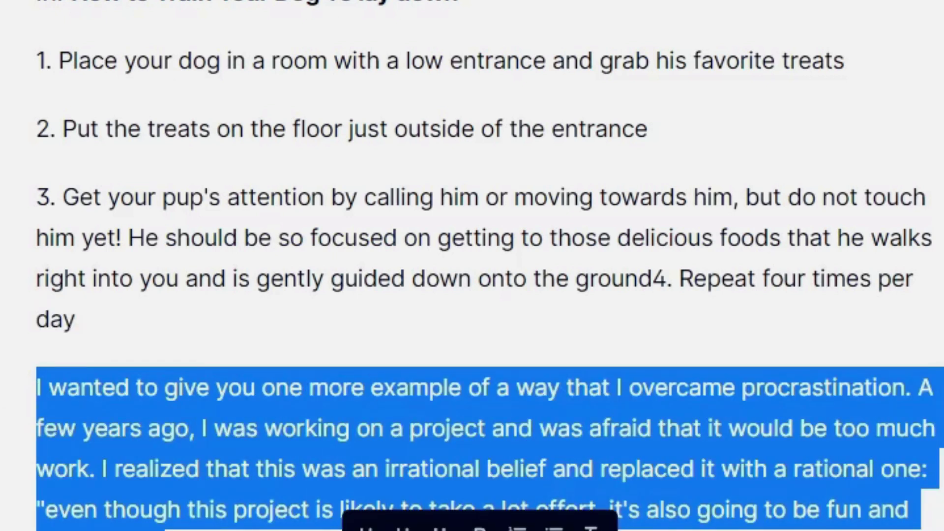
# Step: Run 'Create a summary of the text above' to generate the blog summary
pyautogui.write('Create a summ')
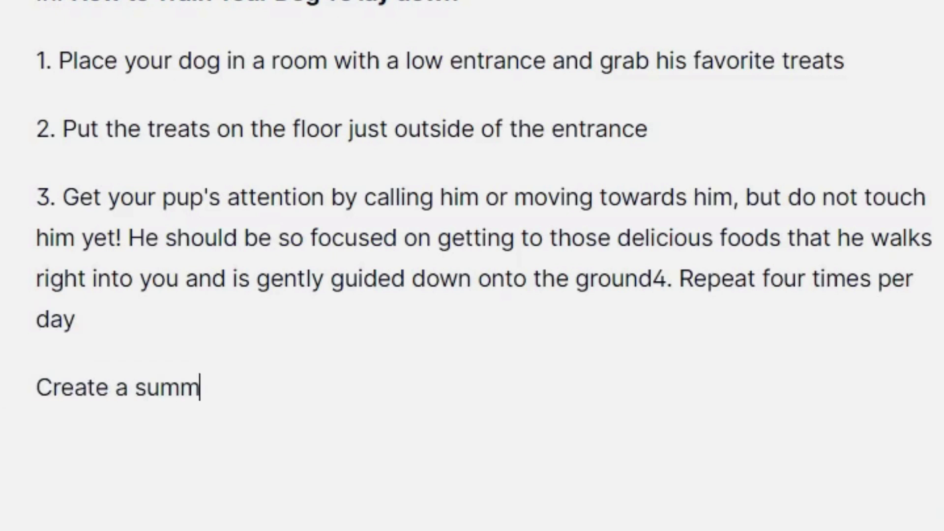
pyautogui.write('ary of')
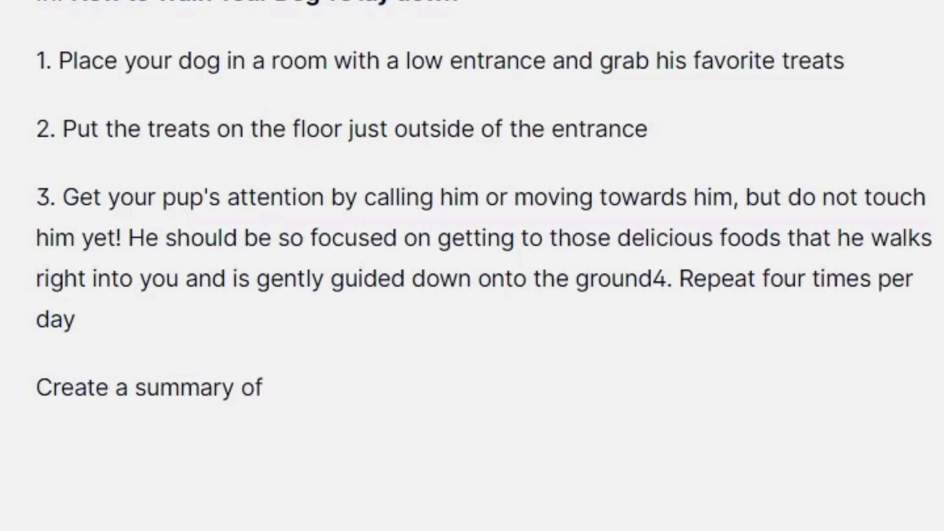
pyautogui.write(' the text ')
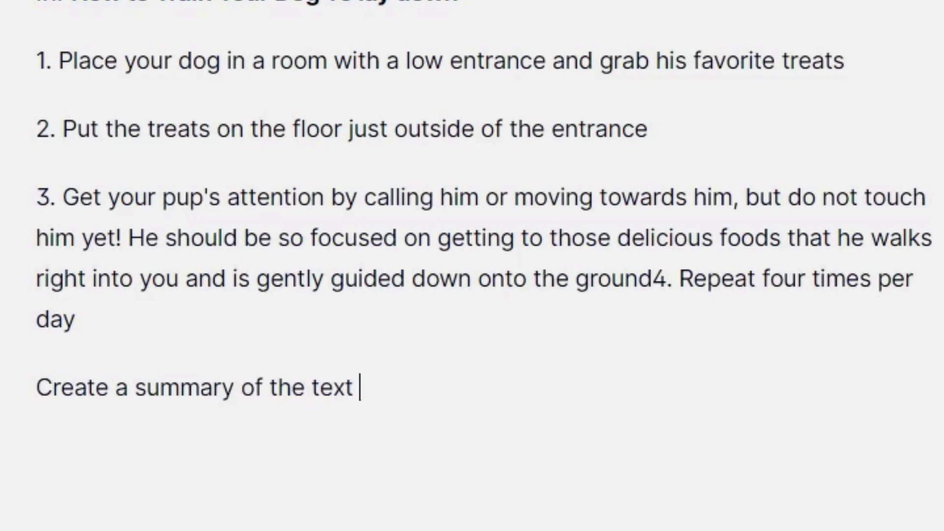
pyautogui.write('above')
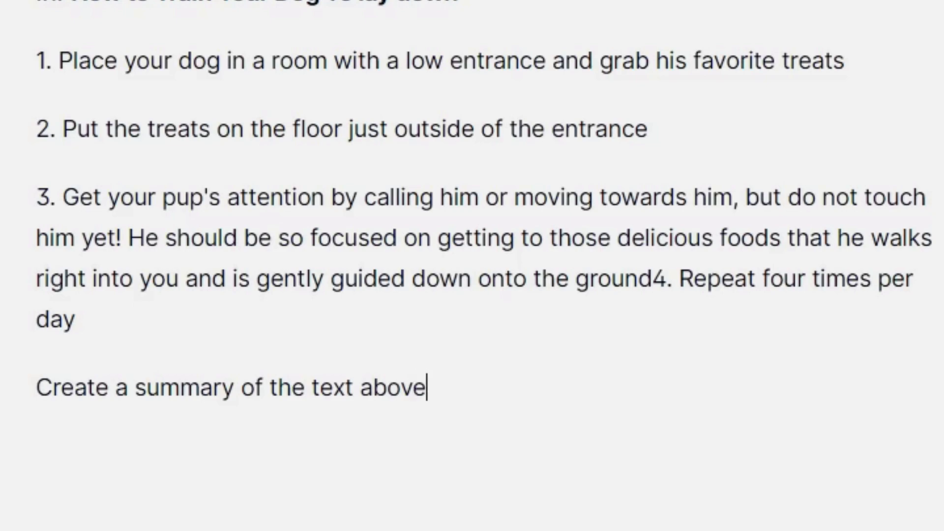
pyautogui.hotkey('ctrl', 'Return')
pyautogui.scroll(2, 547, 343)
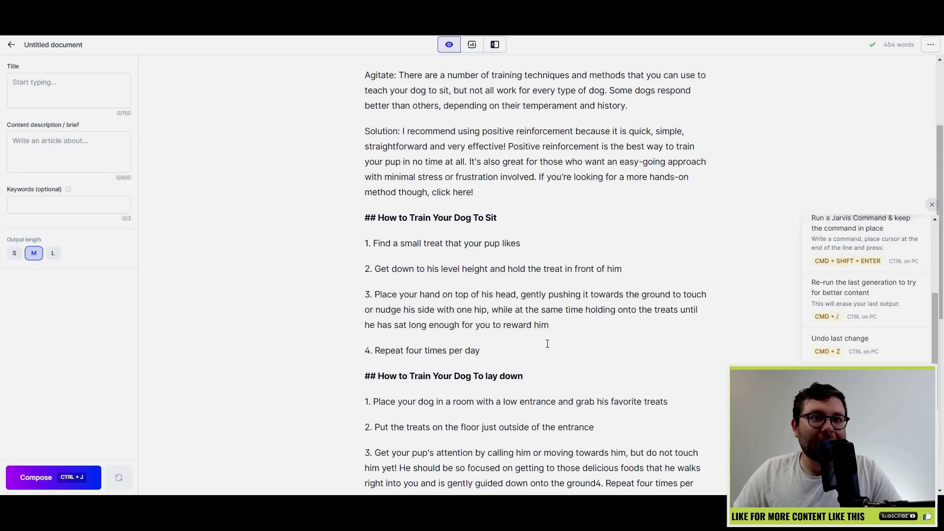